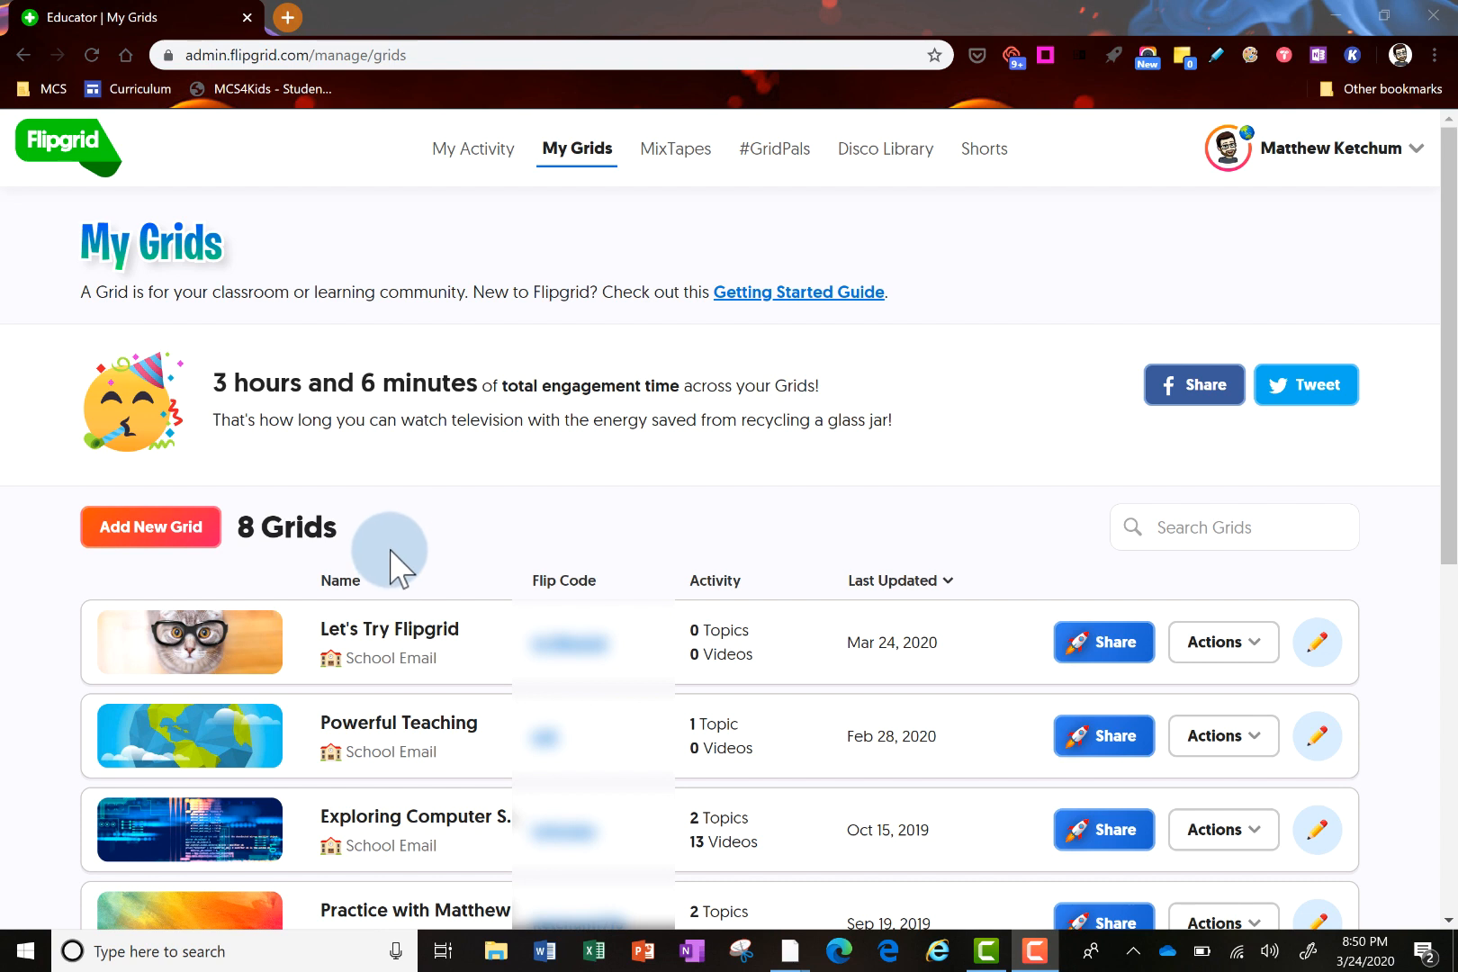
Start a new grid named 'Practice as a Student in my Flipgrid' that students join with School Email
click(154, 538)
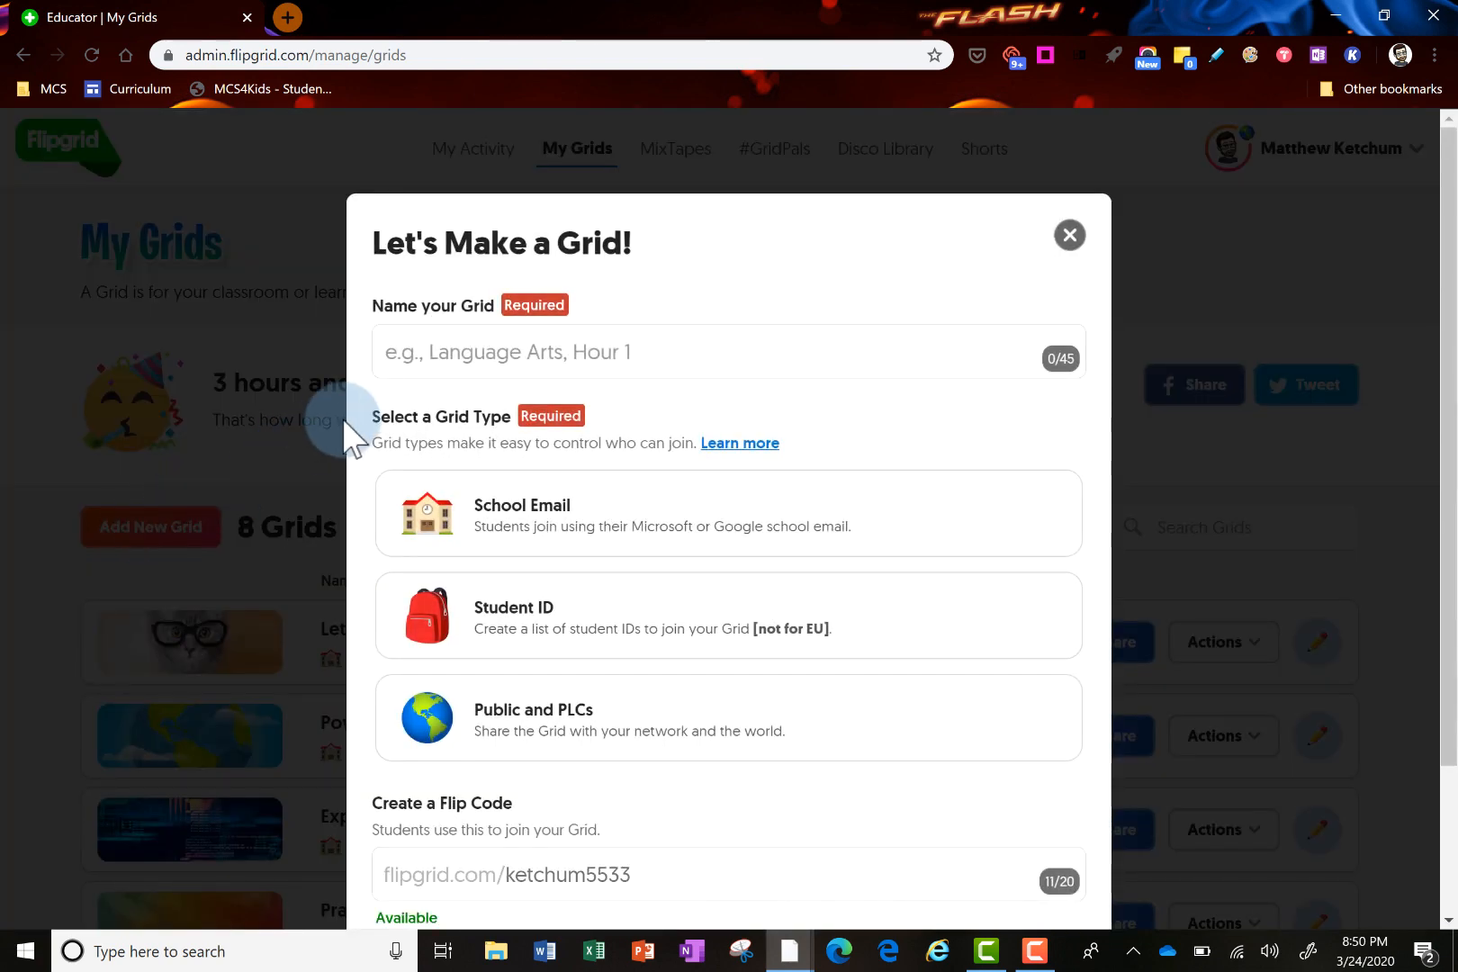
click(426, 352)
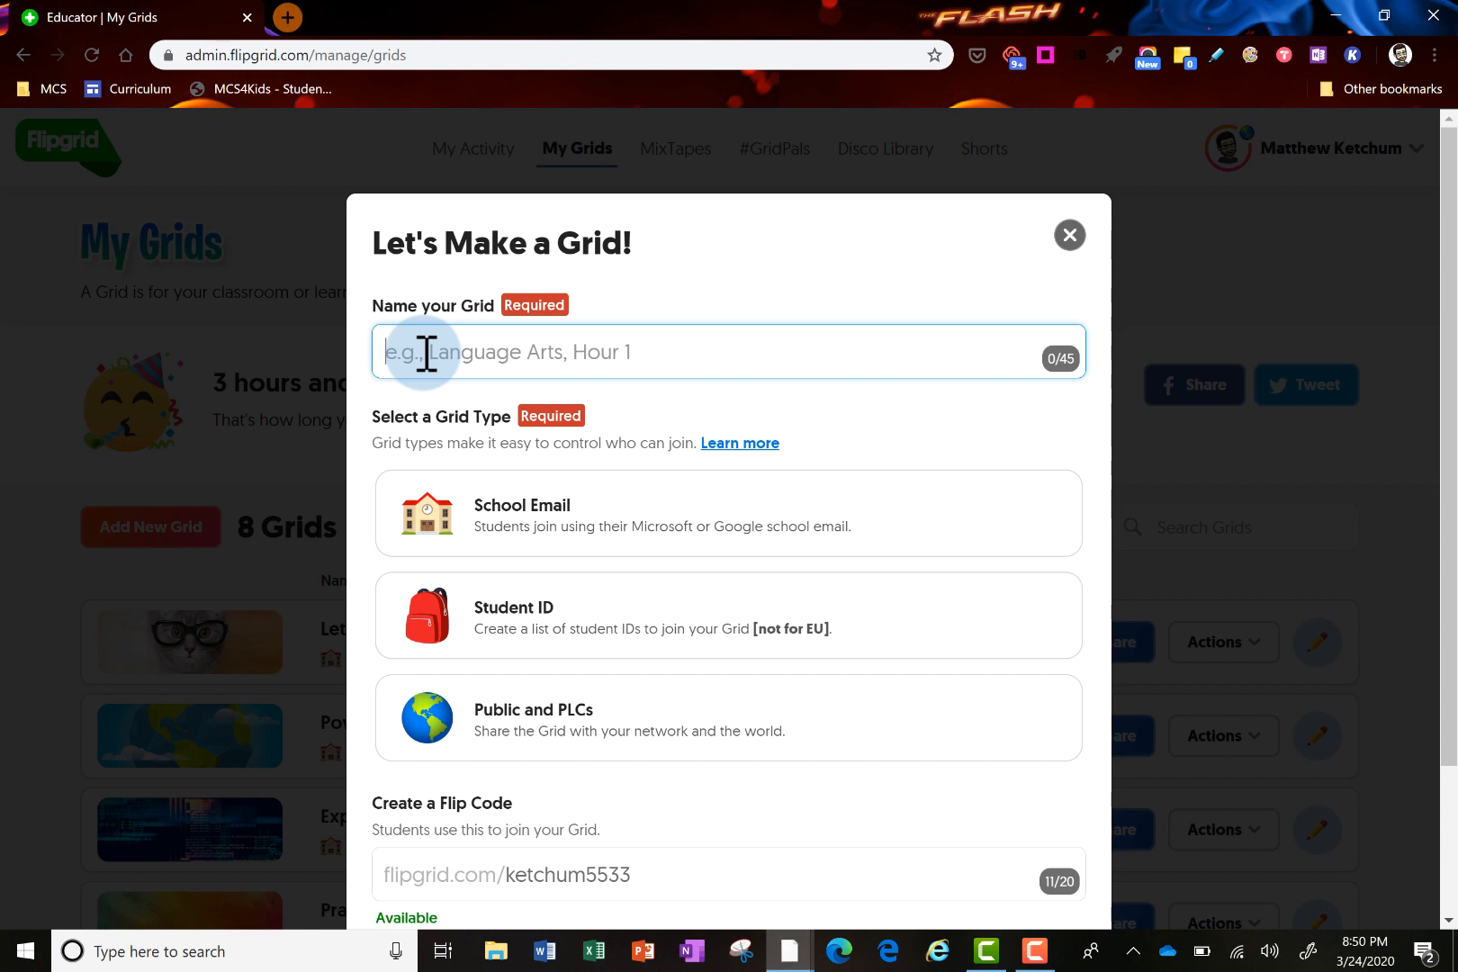
text(Practice)
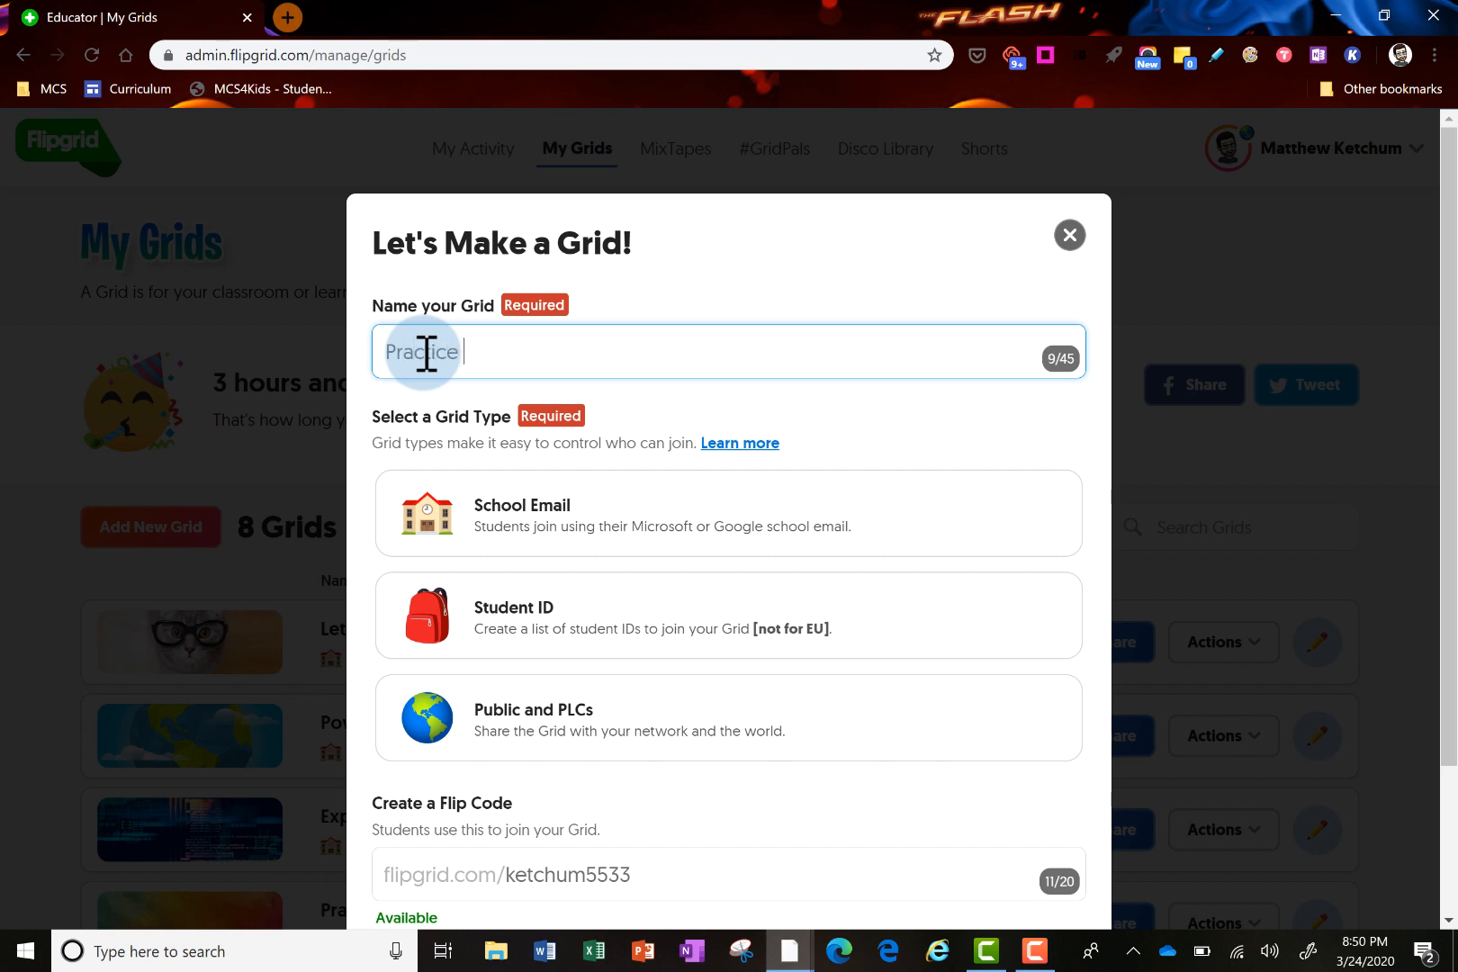
text( as a Student in my Flipgrid)
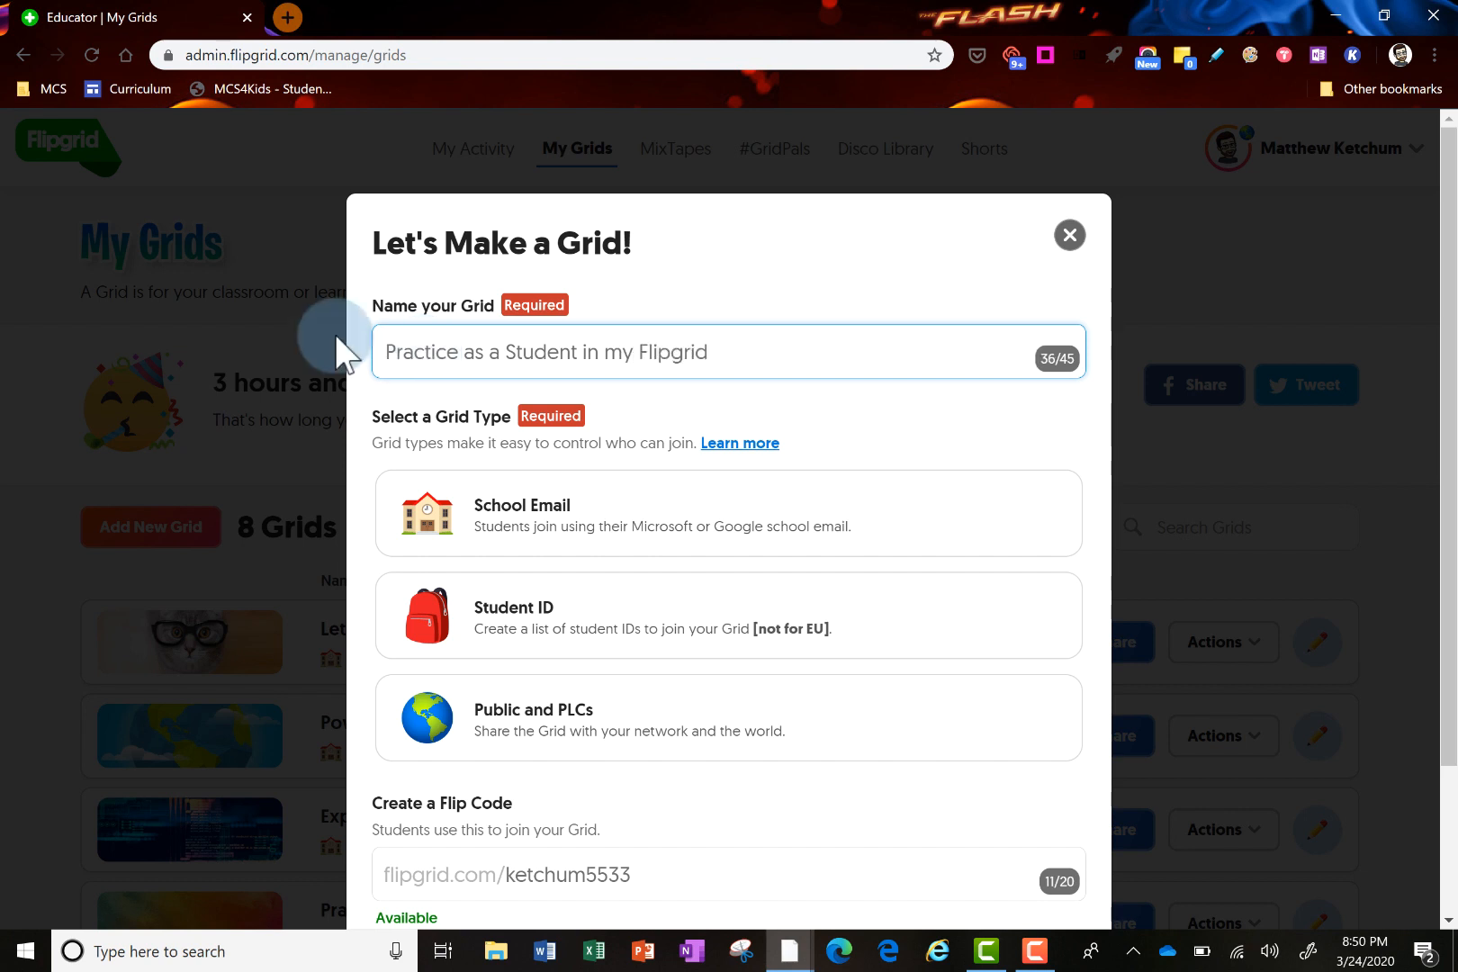
click(551, 509)
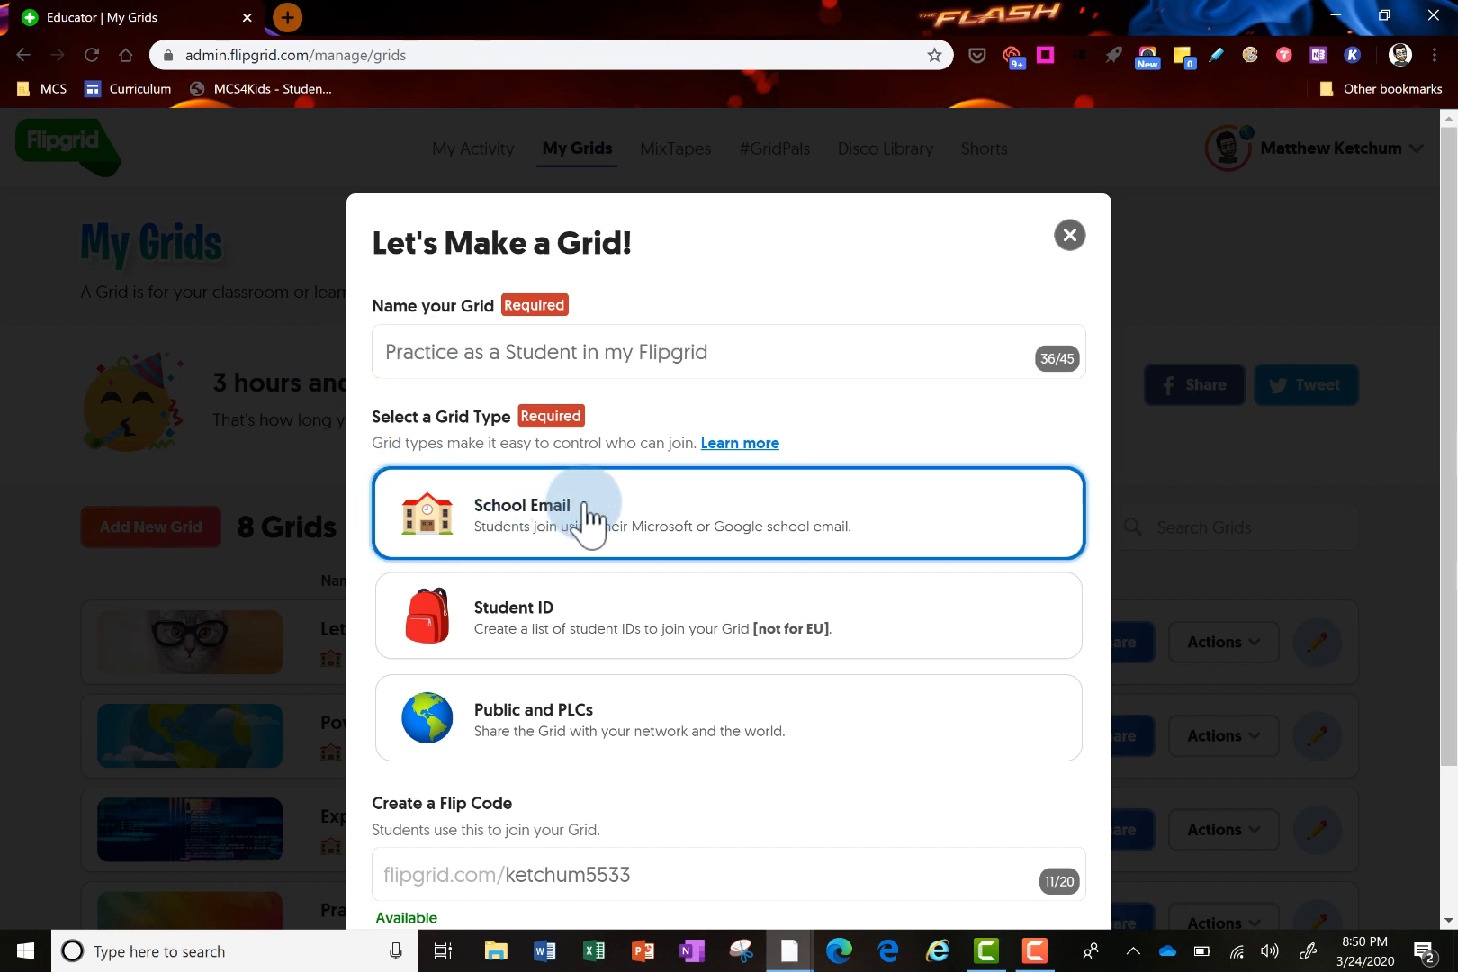
scroll(749, 749, down, 2)
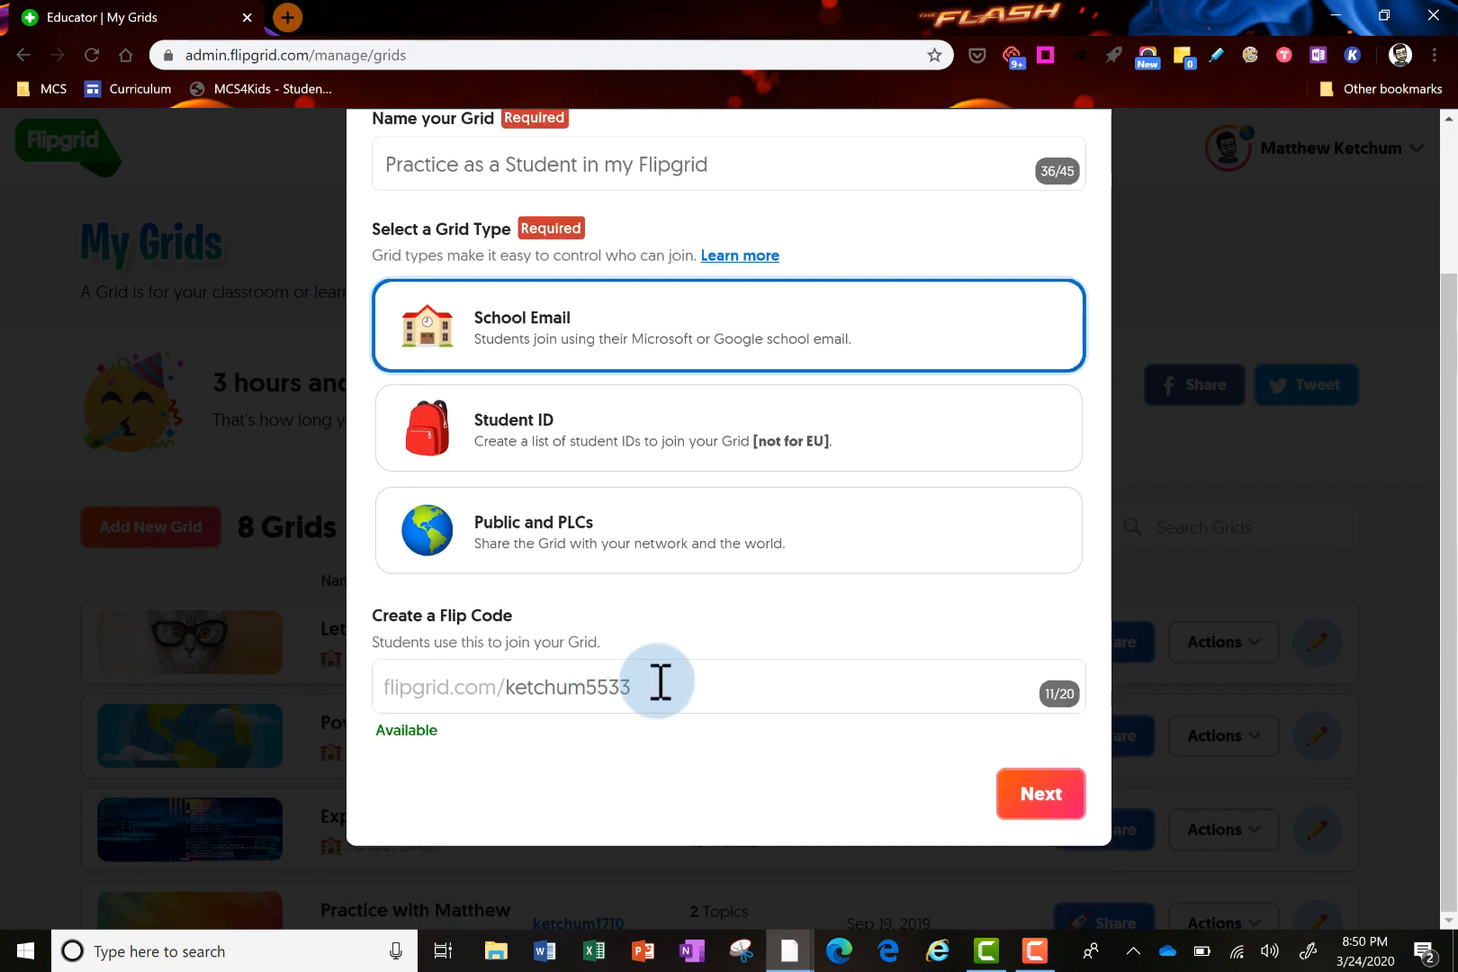
Replace the suggested Flip Code with a custom code and continue
click(661, 681)
key(BackSpace)
key(BackSpace)
key(BackSpace)
key(BackSpace)
key(BackSpace)
key(BackSpace)
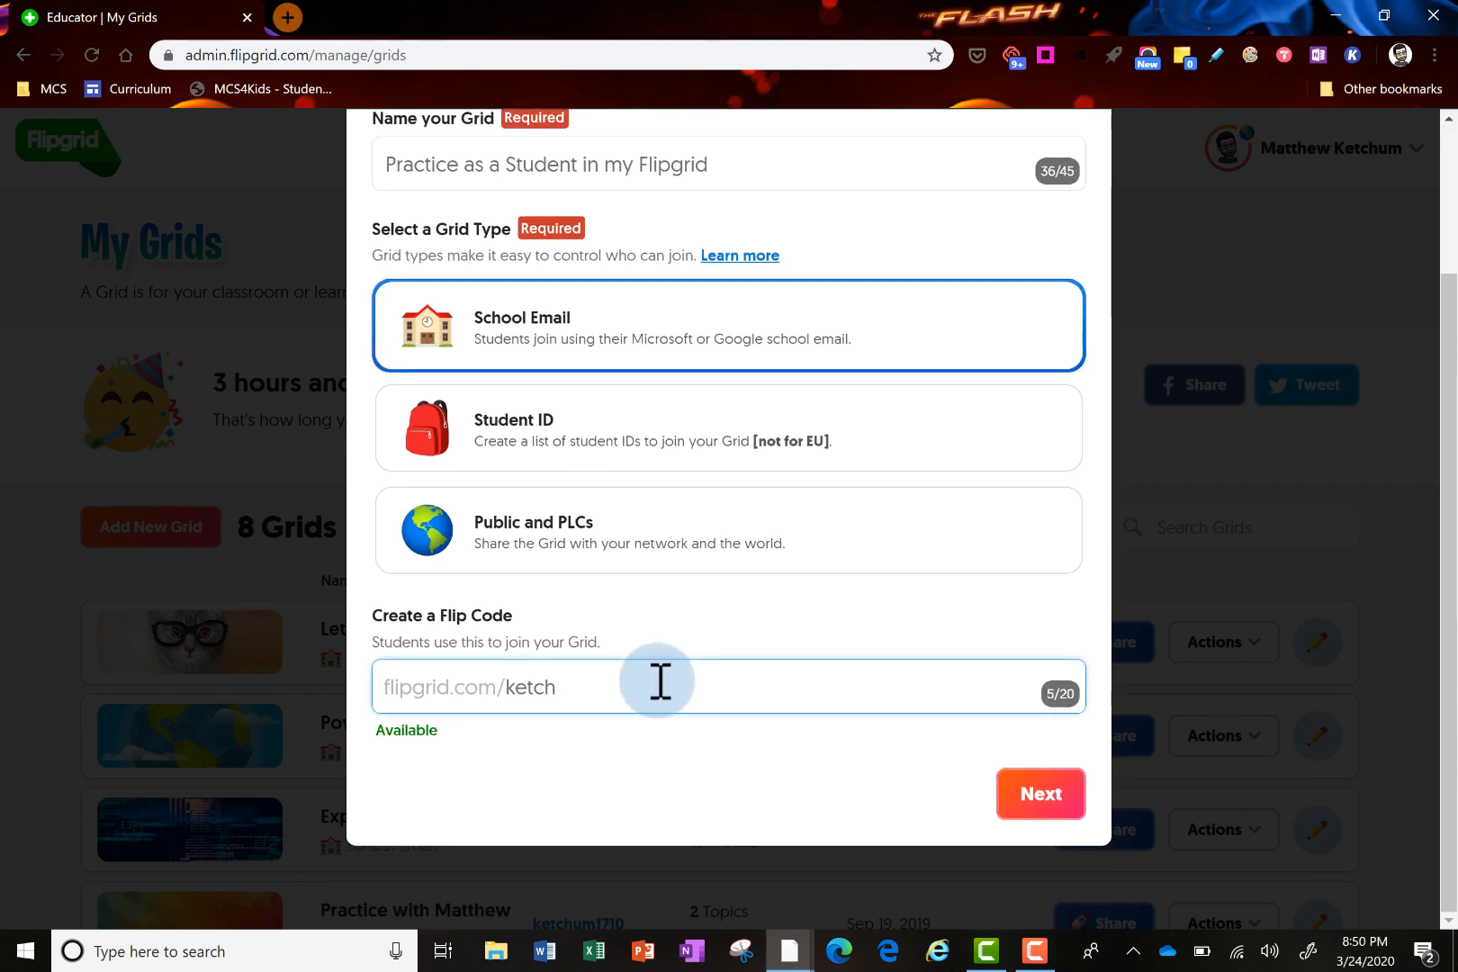
key(BackSpace)
key(BackSpace)
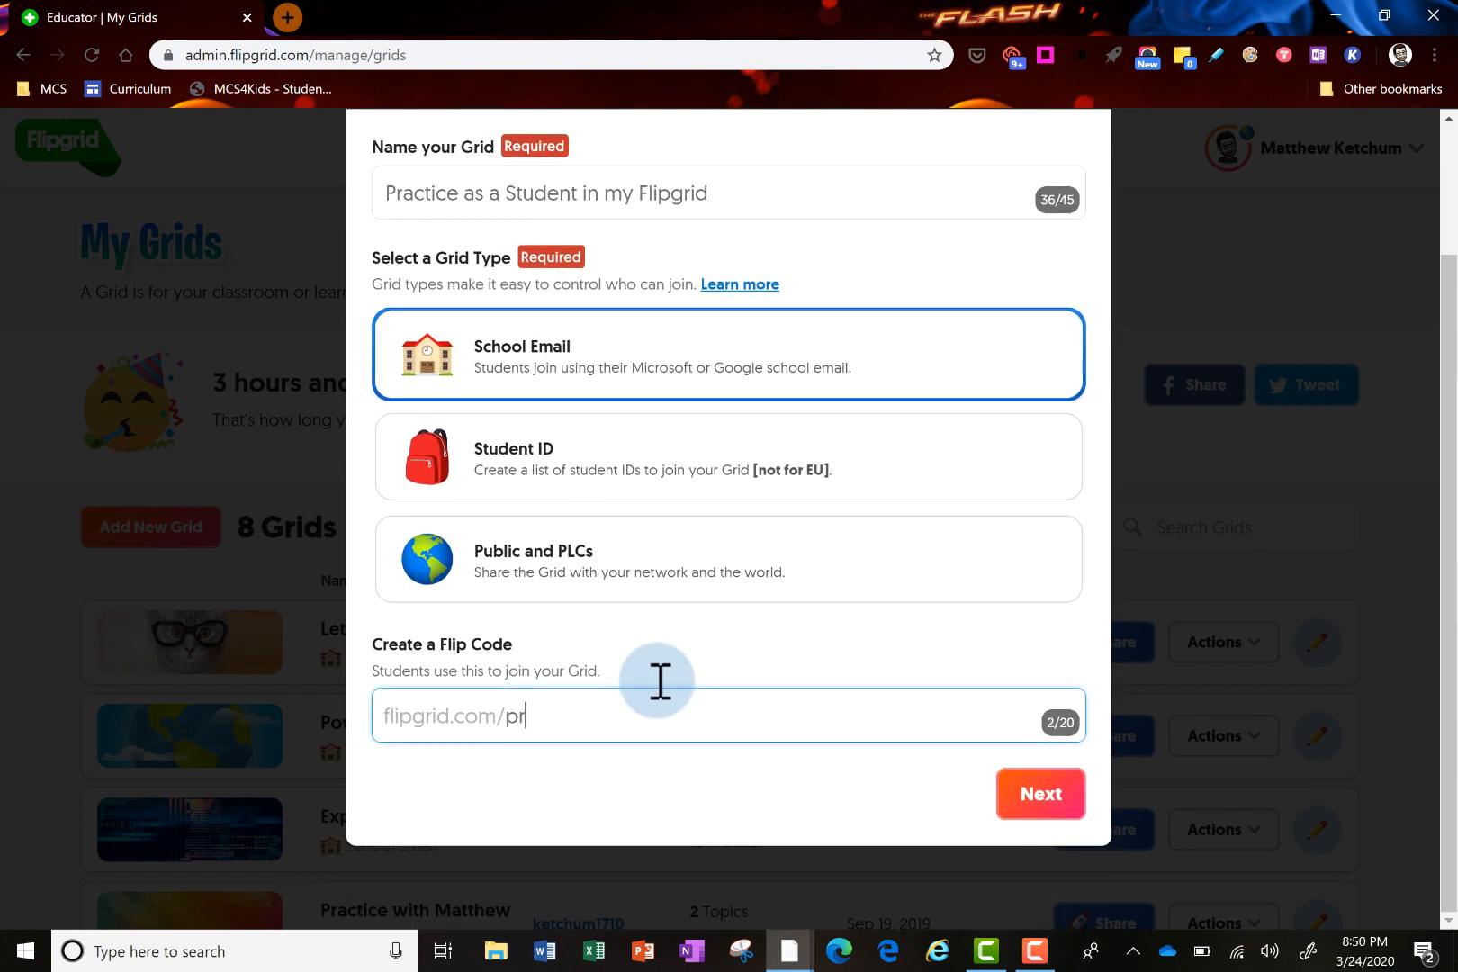
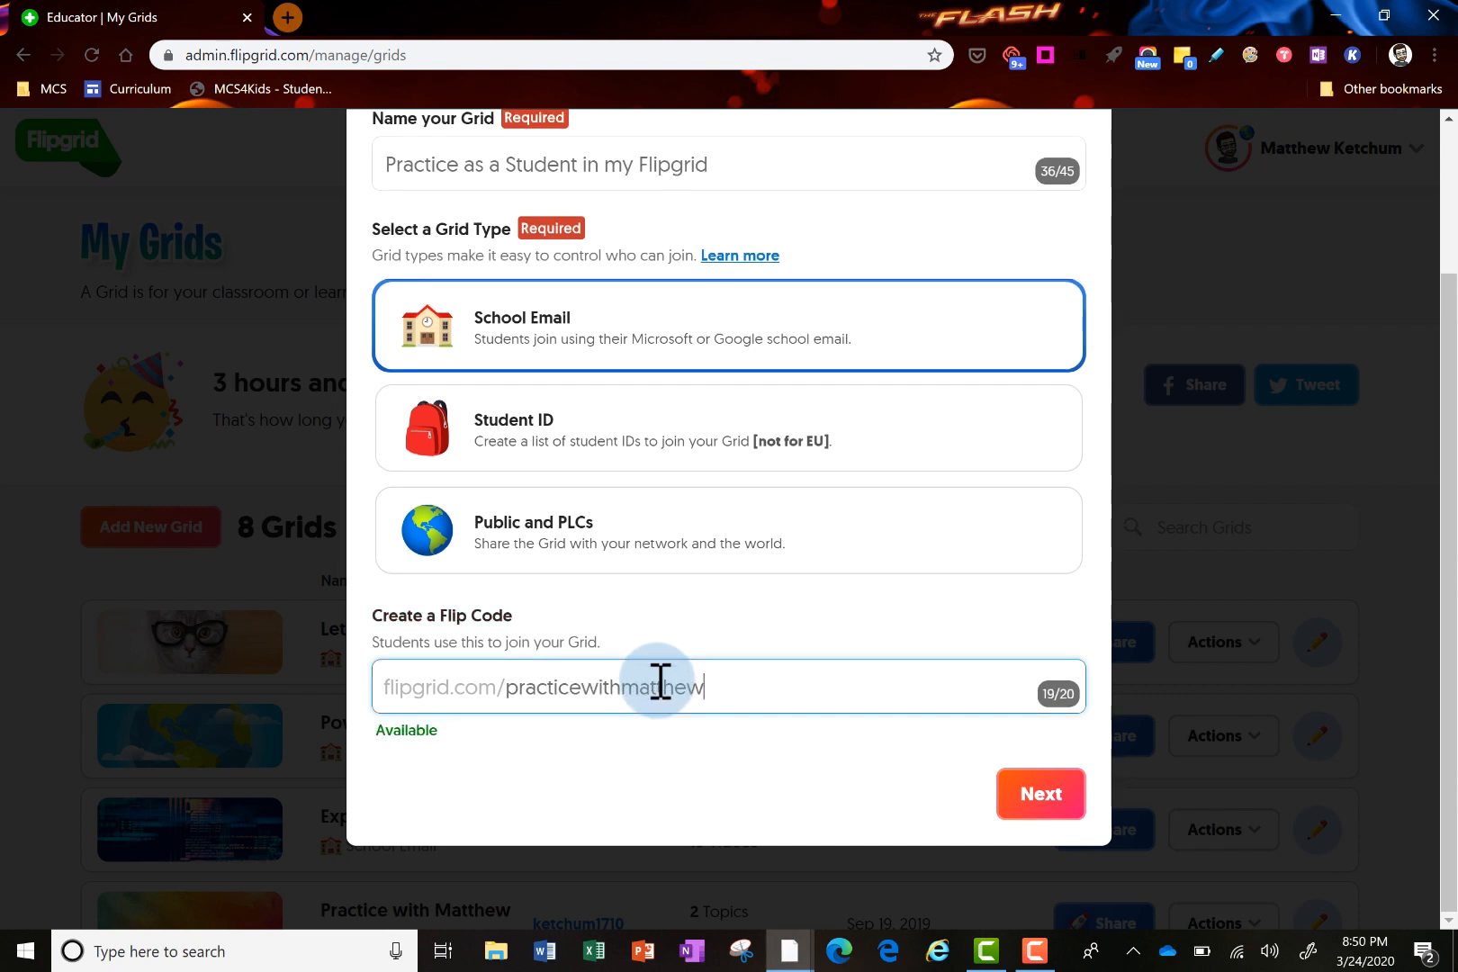
click(1042, 806)
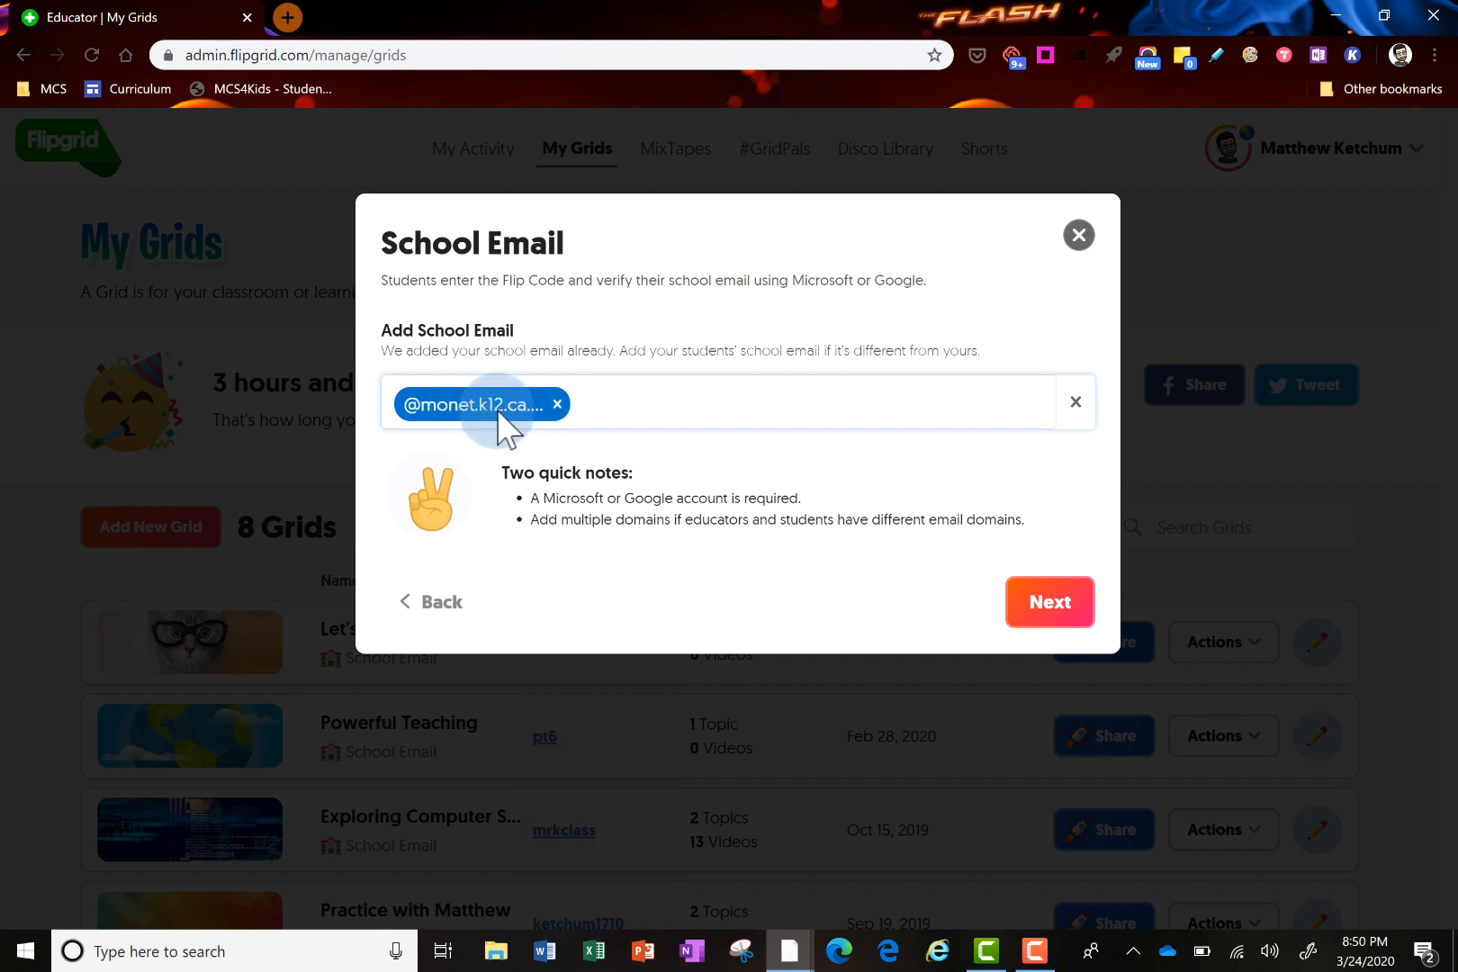
Accept the school email domain to create the grid and go to its Grid Details page
click(1051, 605)
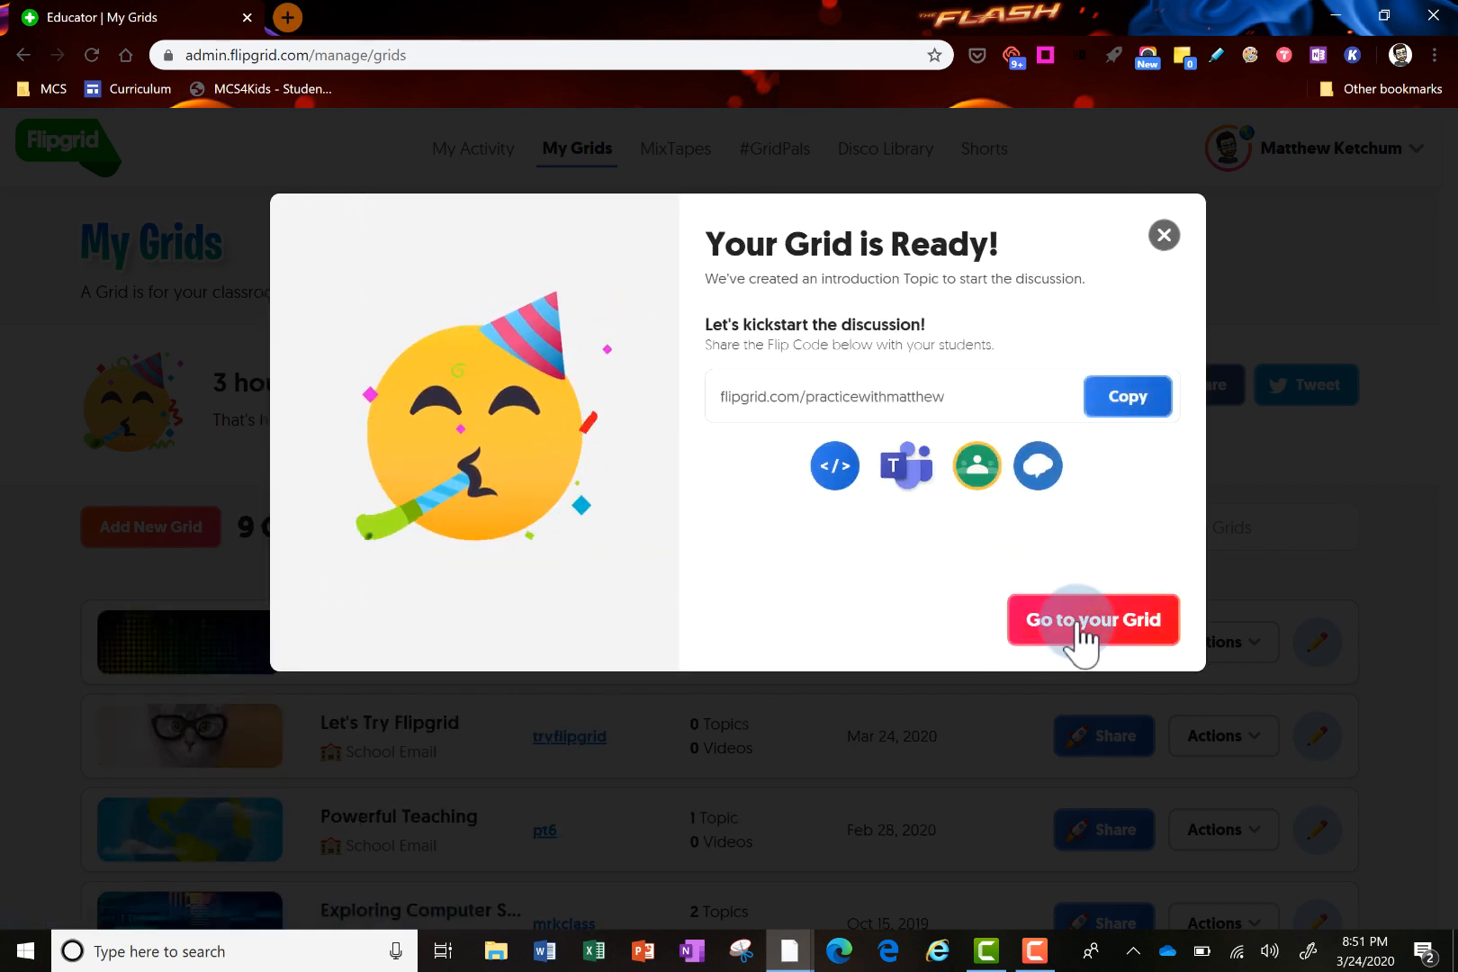
click(1075, 621)
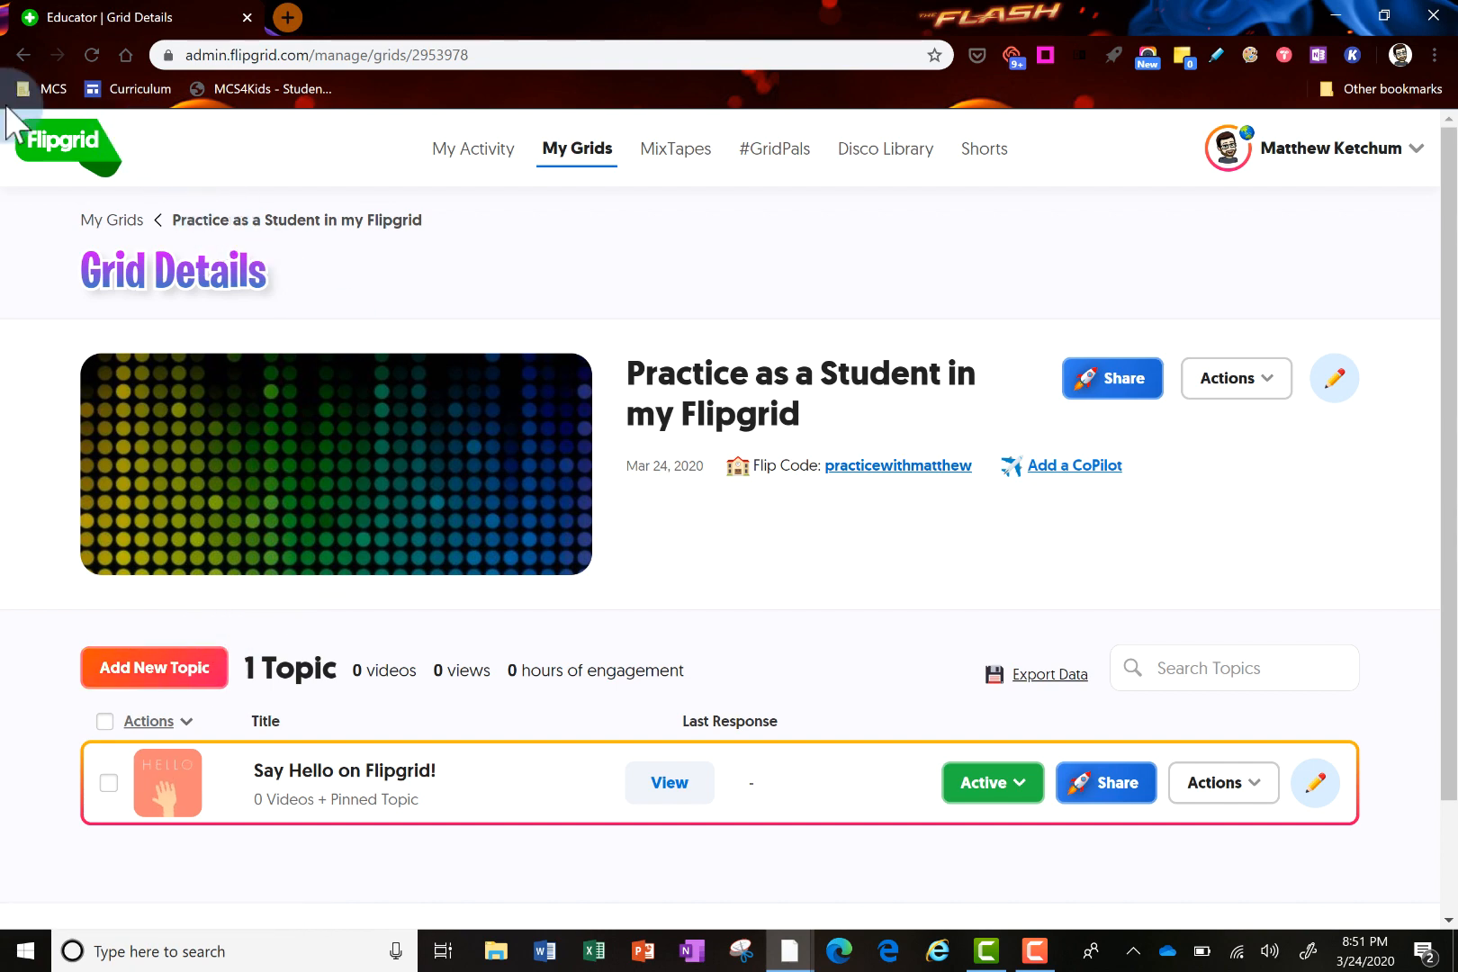
Return to My Grids and choose Edit Grid for the new practice grid at the top
click(38, 135)
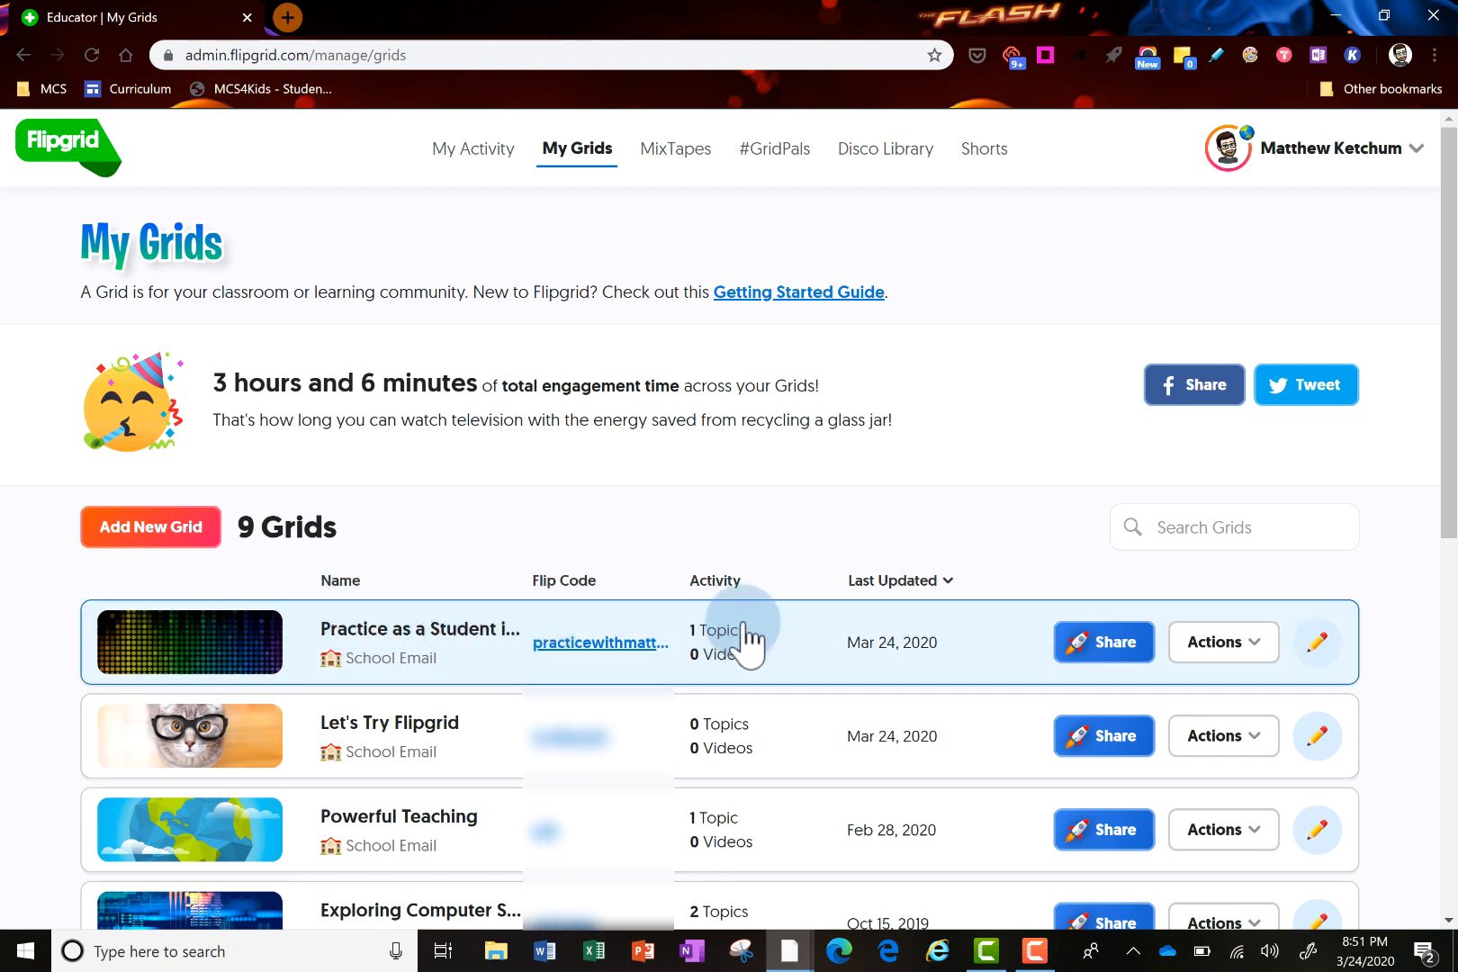
click(1263, 644)
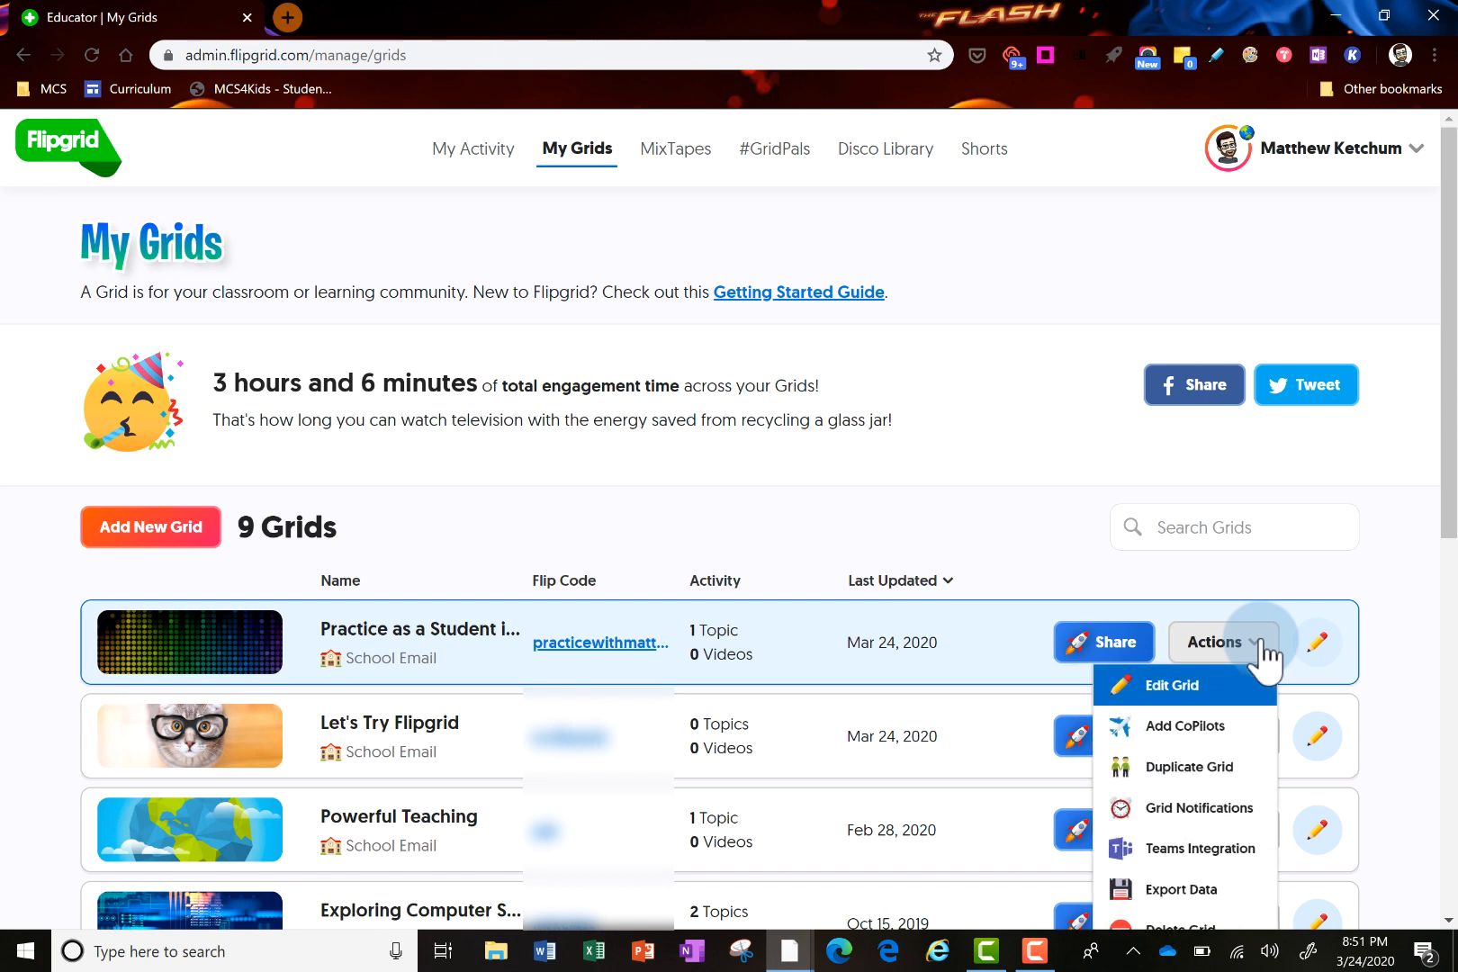
click(1175, 693)
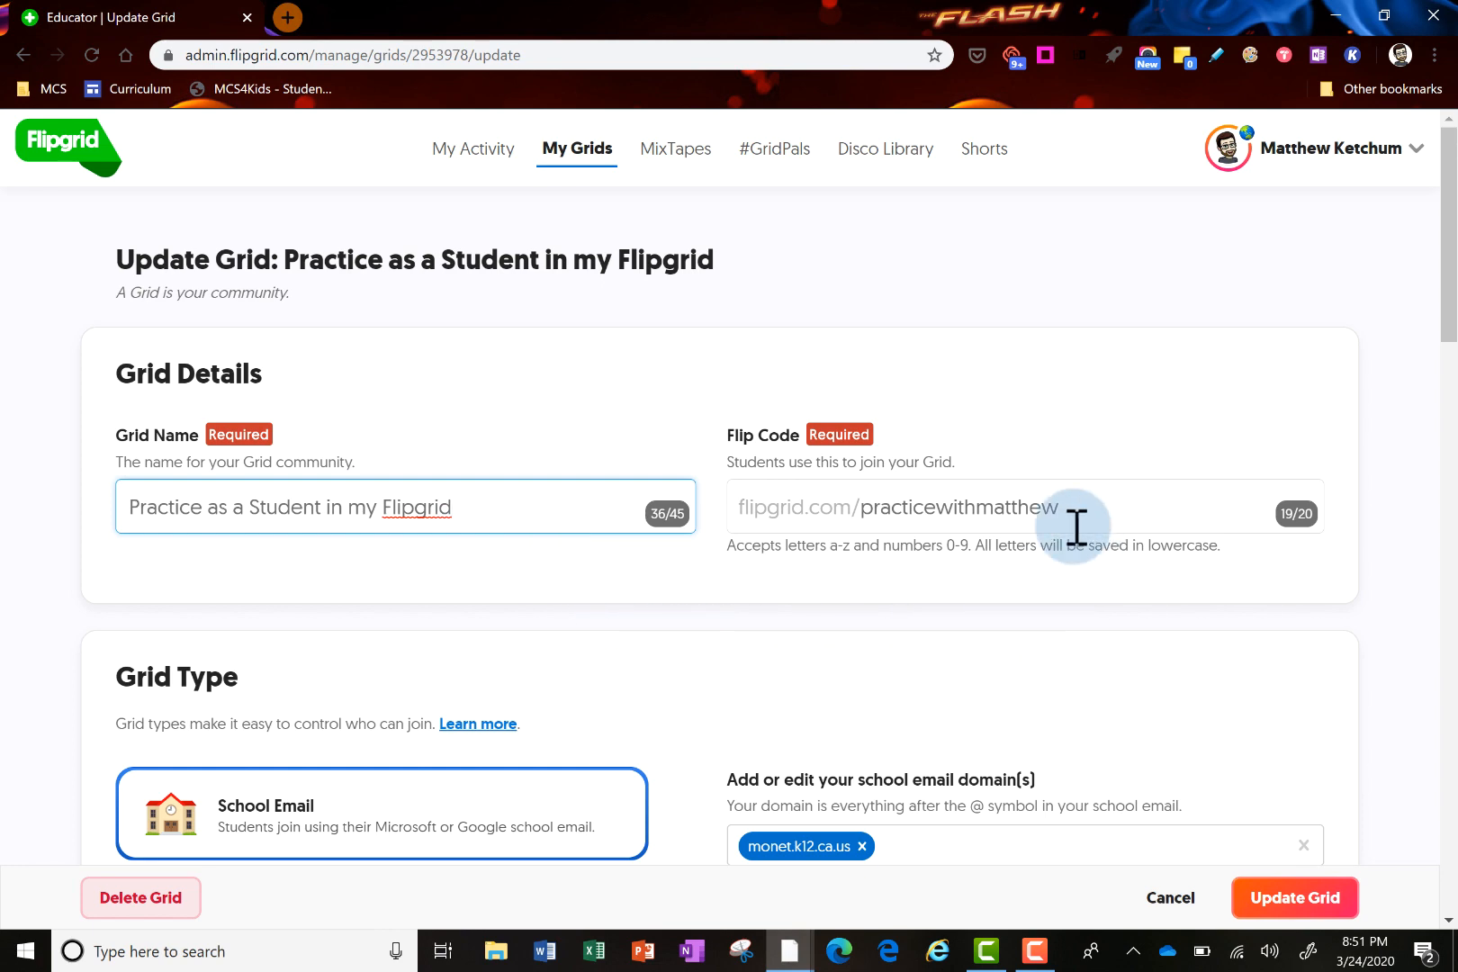
In the grid's Features, turn Download & Share off and auto-generated Captions on
scroll(850, 618, down, 3)
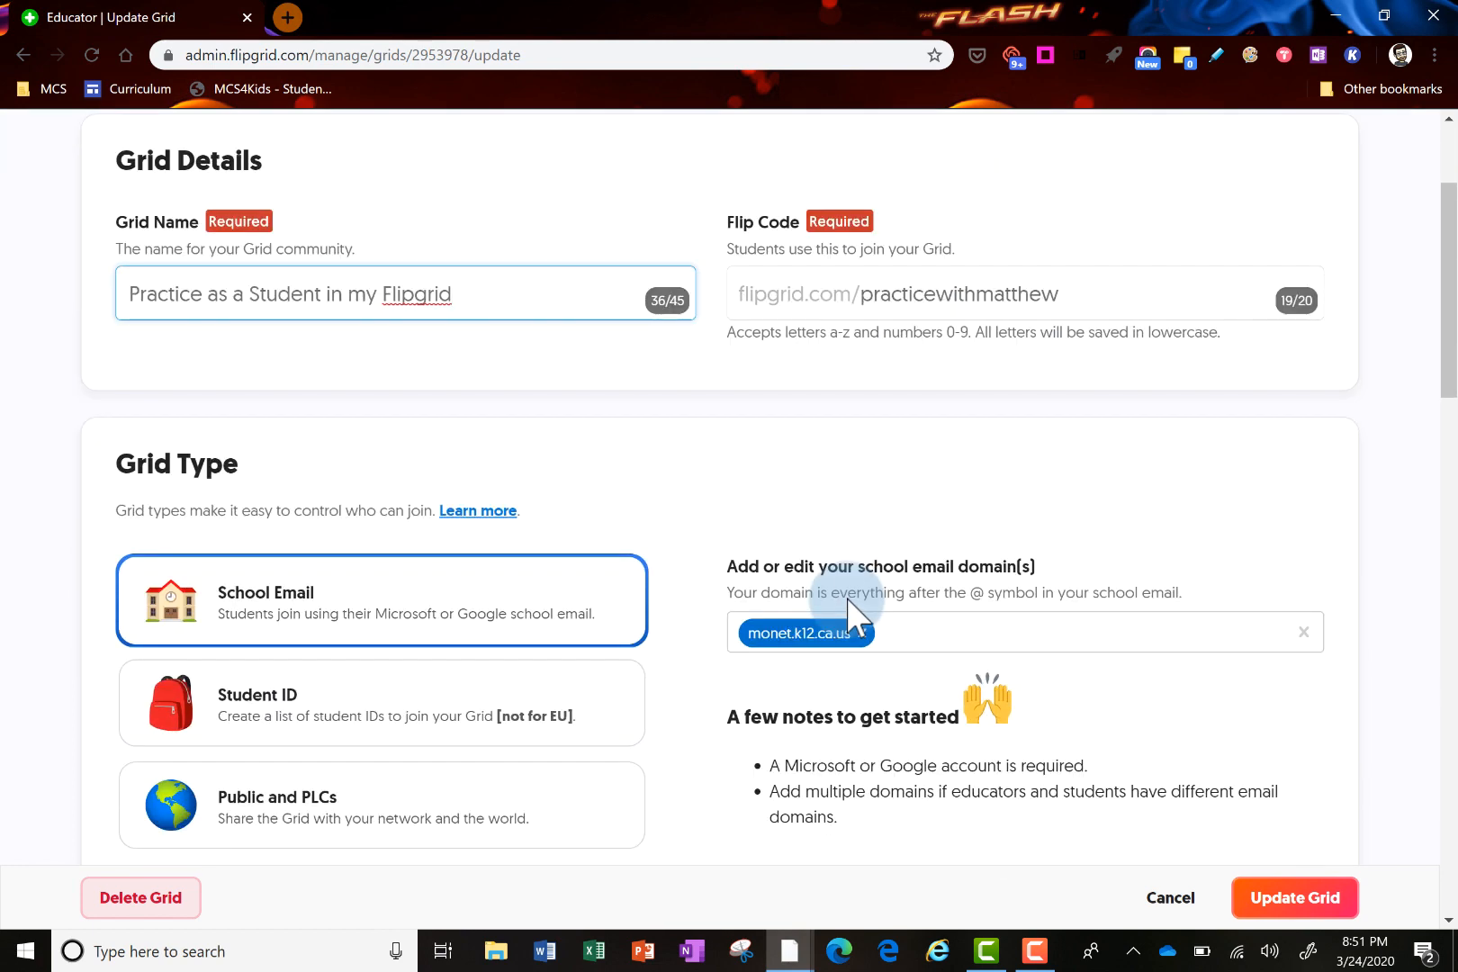
scroll(848, 598, down, 6)
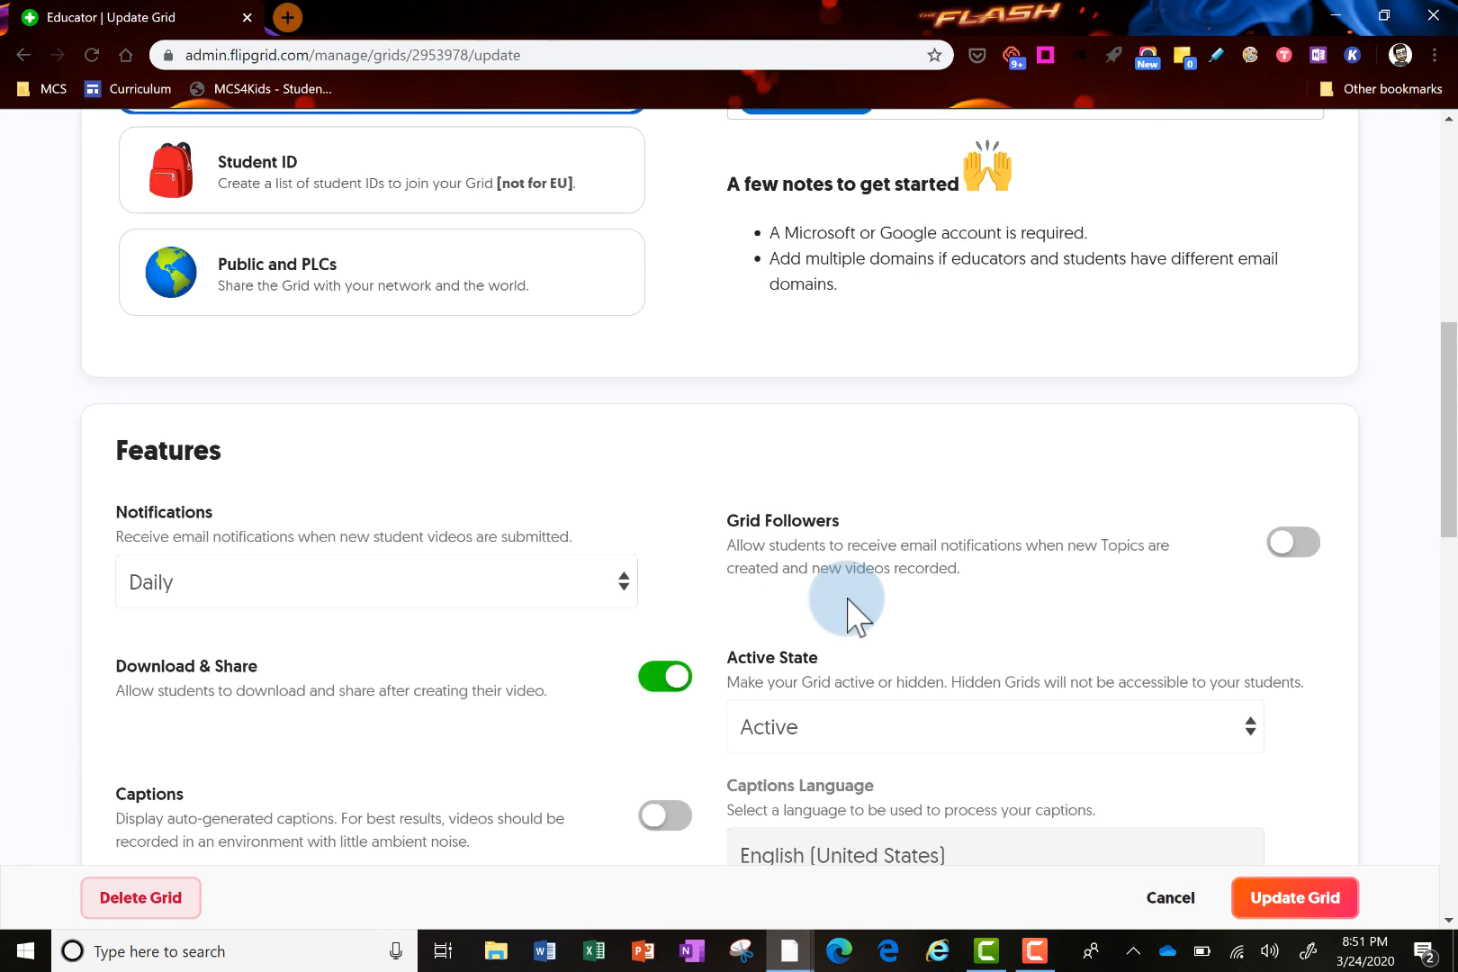
scroll(848, 598, down, 1)
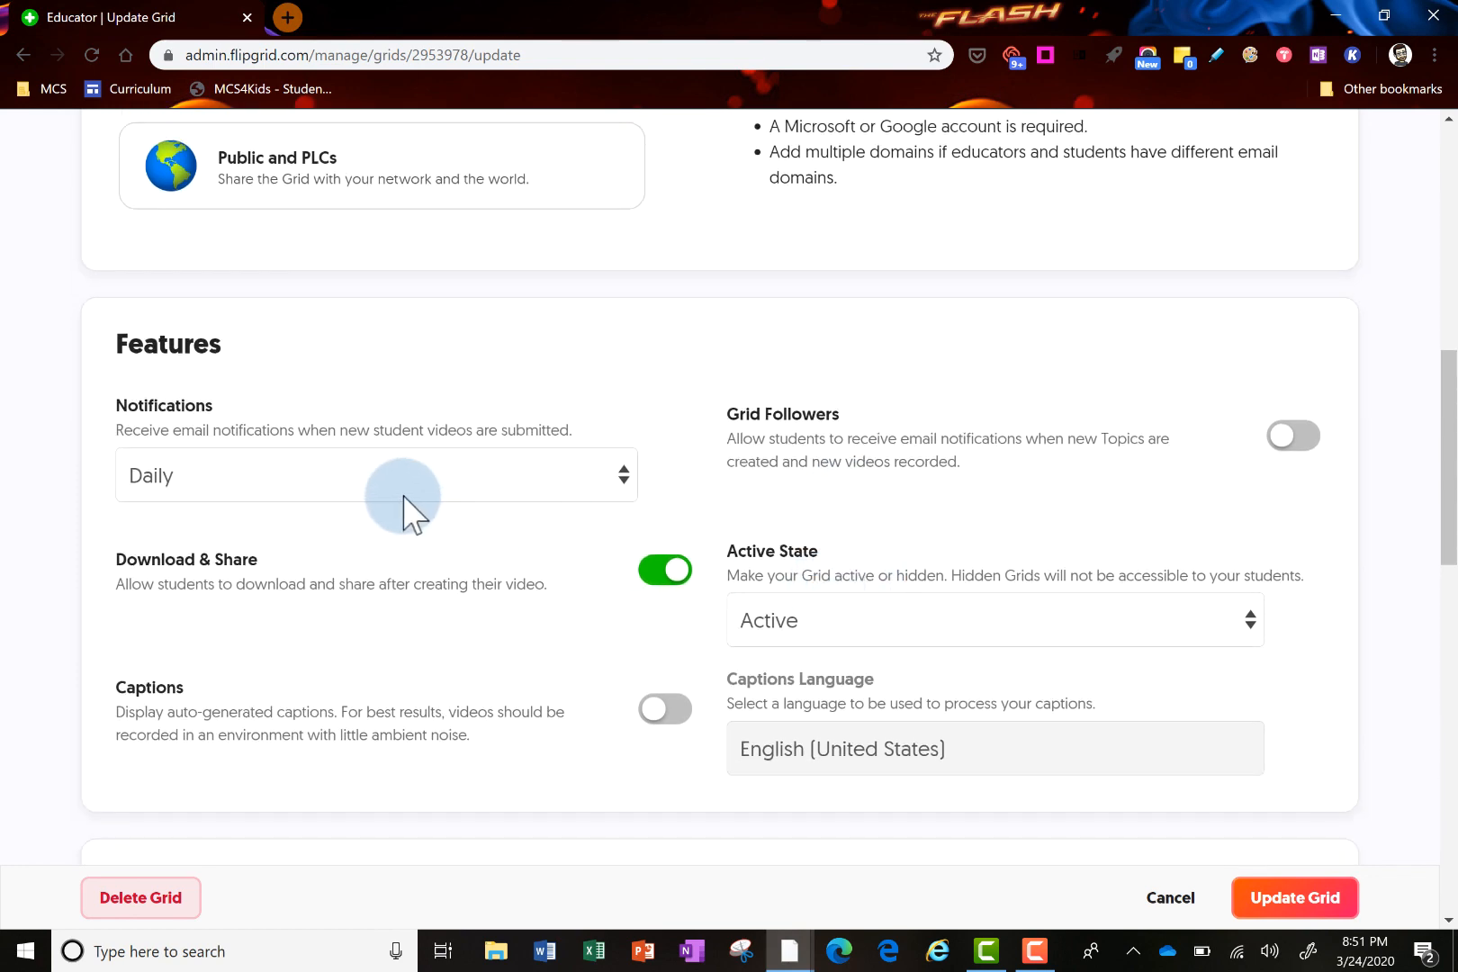
scroll(455, 556, down, 1)
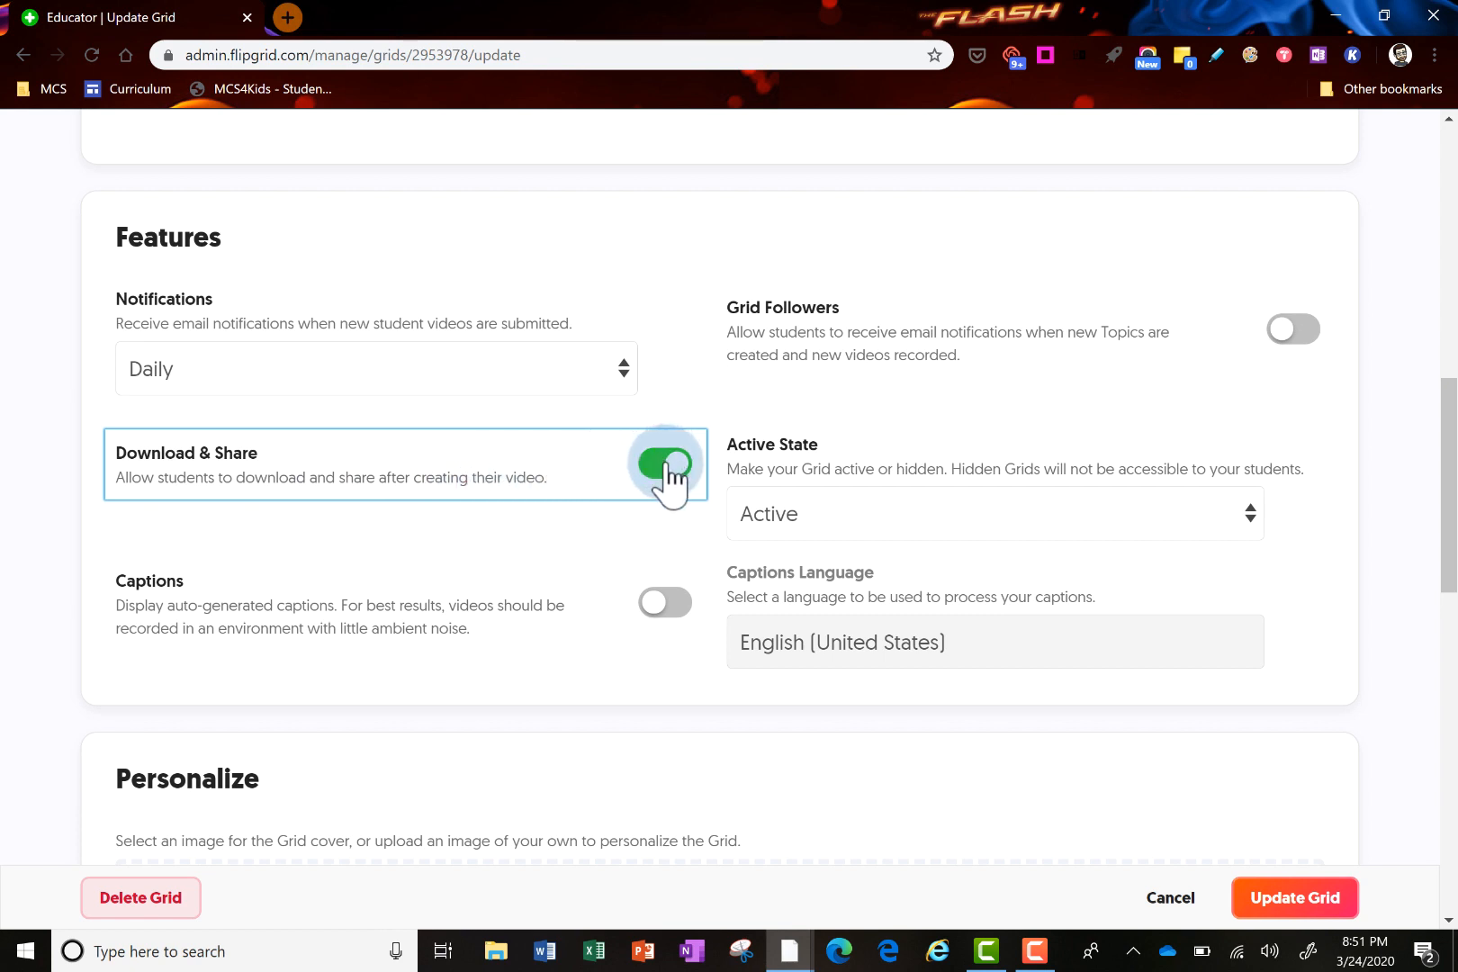
click(667, 463)
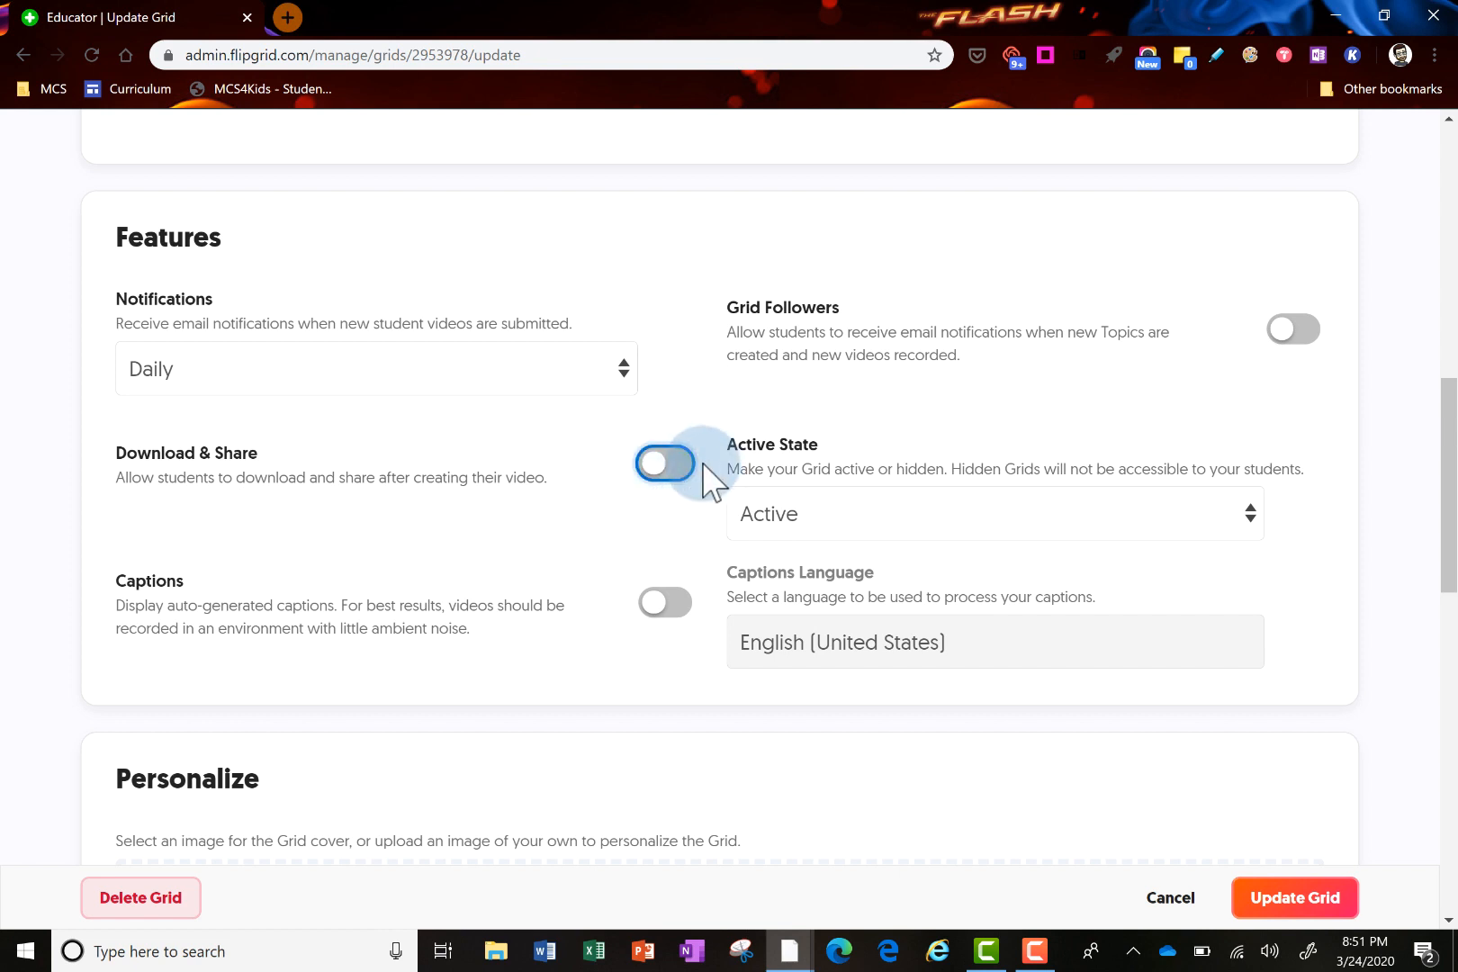
click(648, 615)
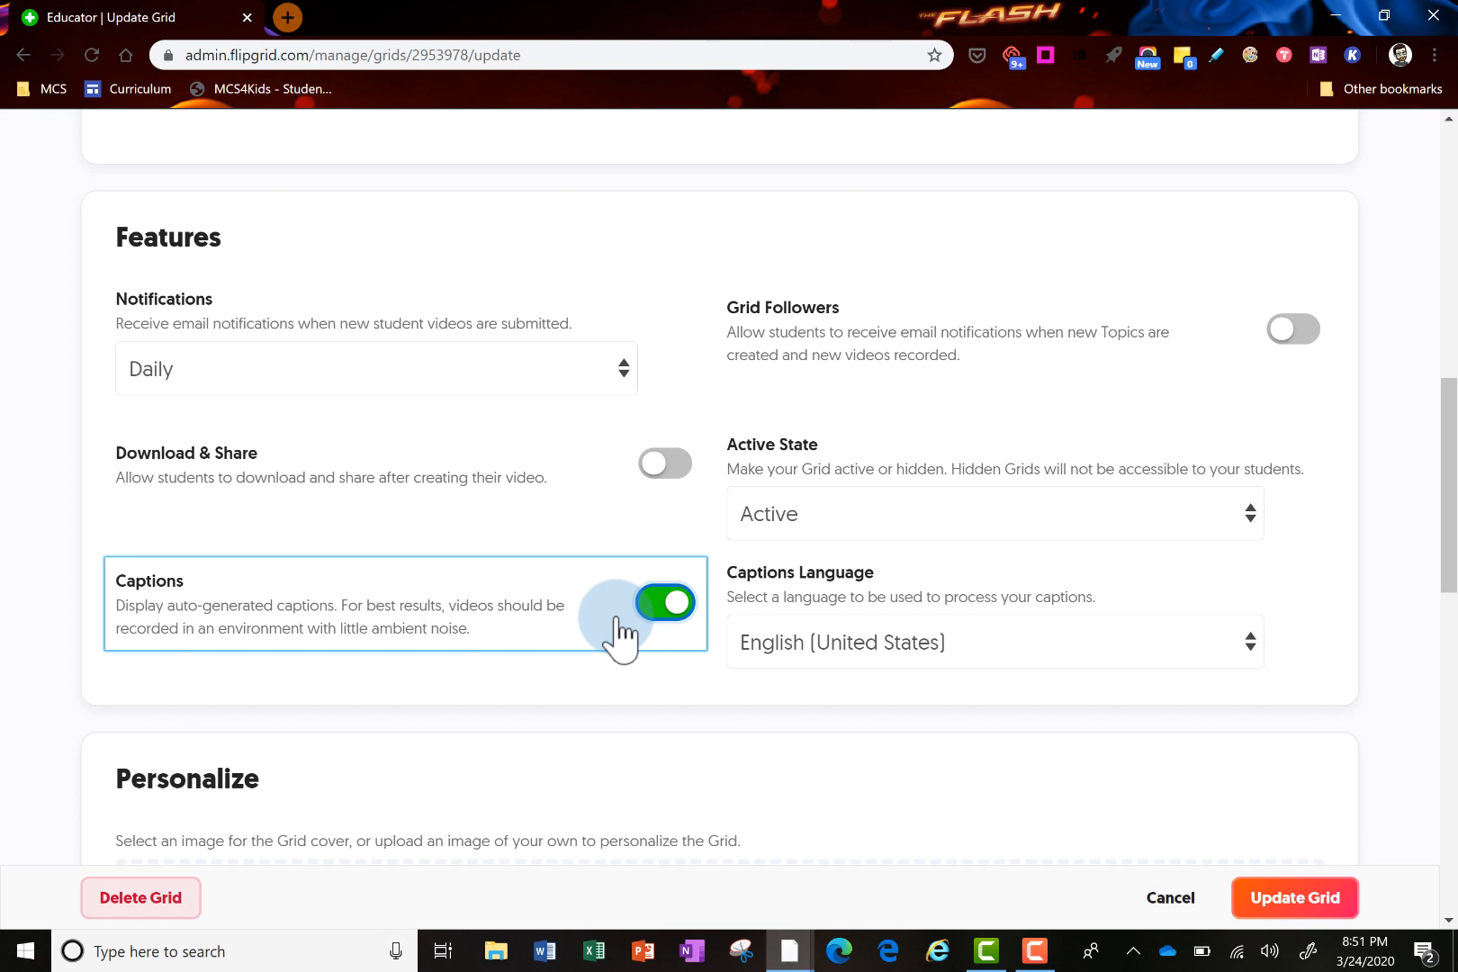
Pick the Featured network-lights cover image and update the grid
scroll(621, 635, down, 4)
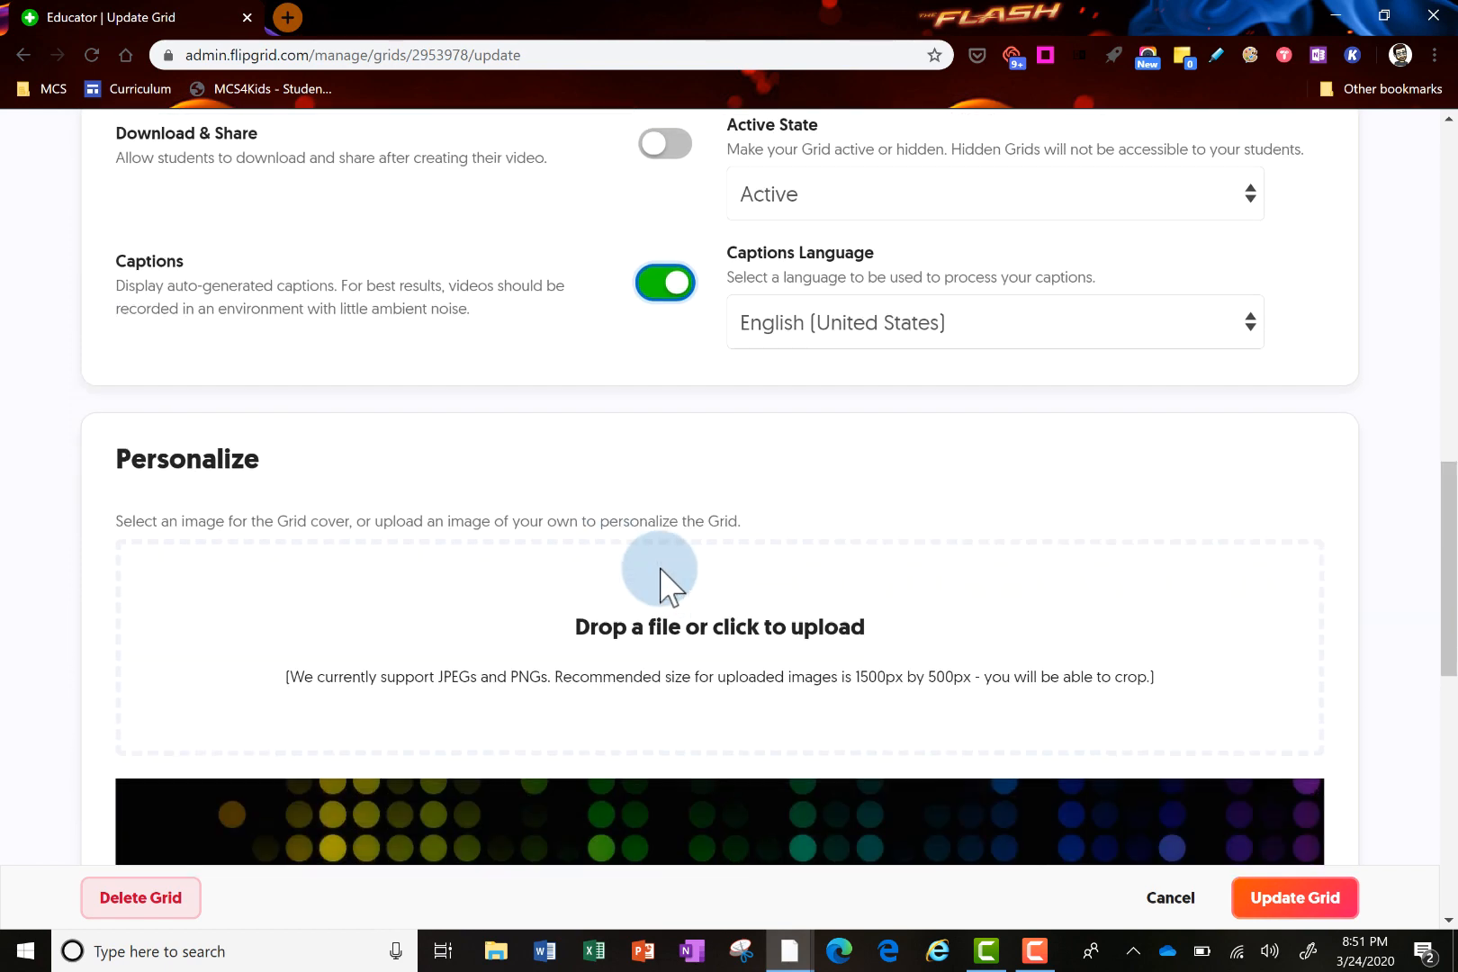
scroll(666, 585, down, 1)
scroll(671, 540, down, 1)
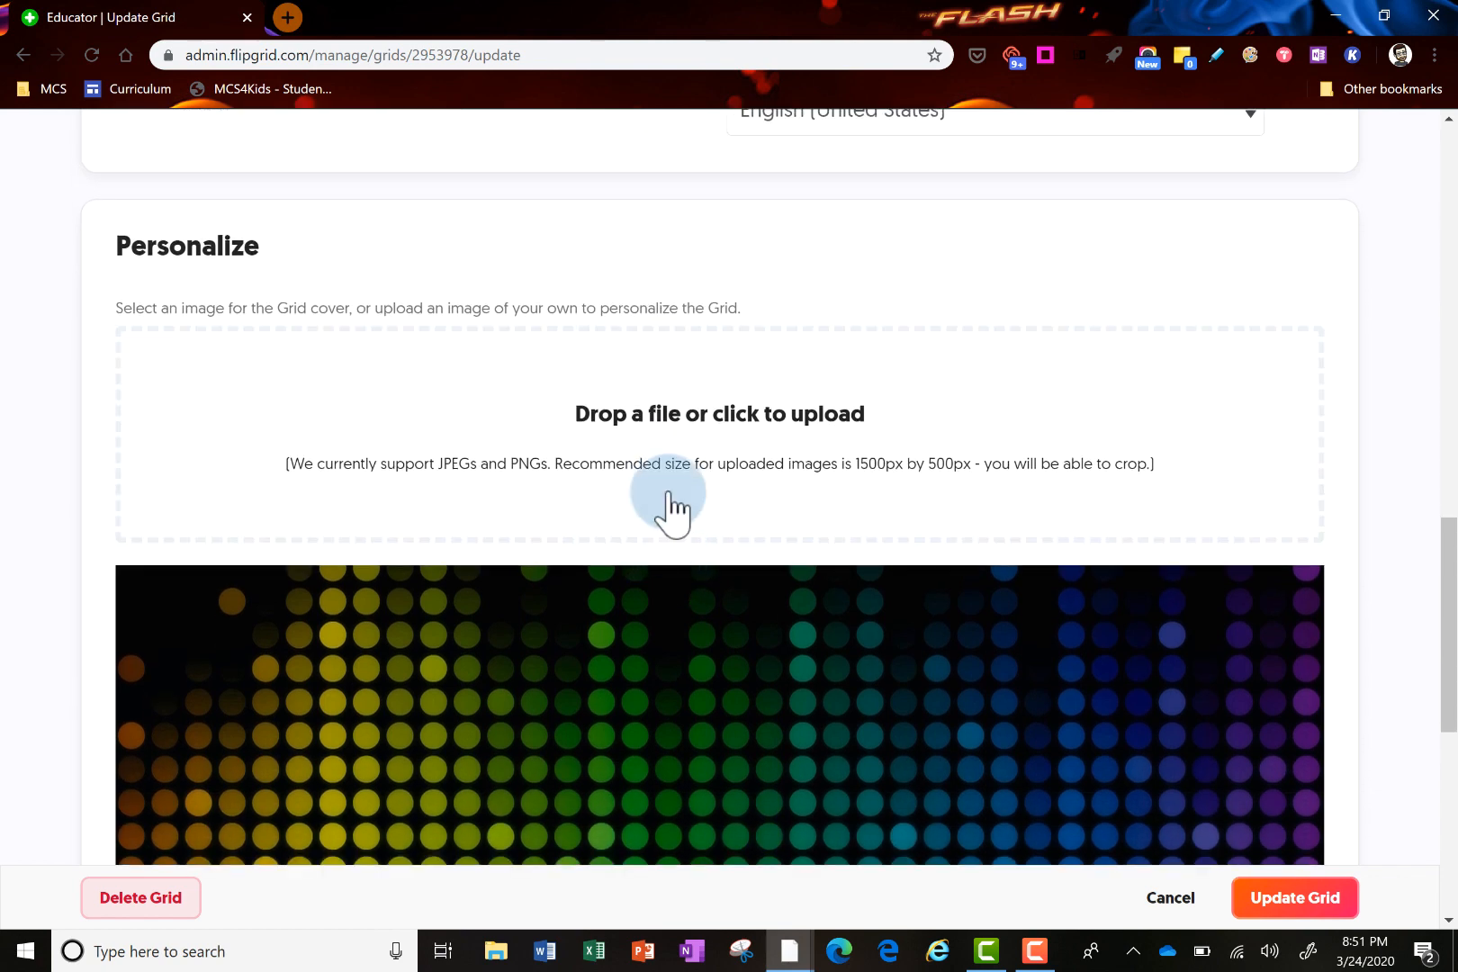
scroll(671, 508, down, 7)
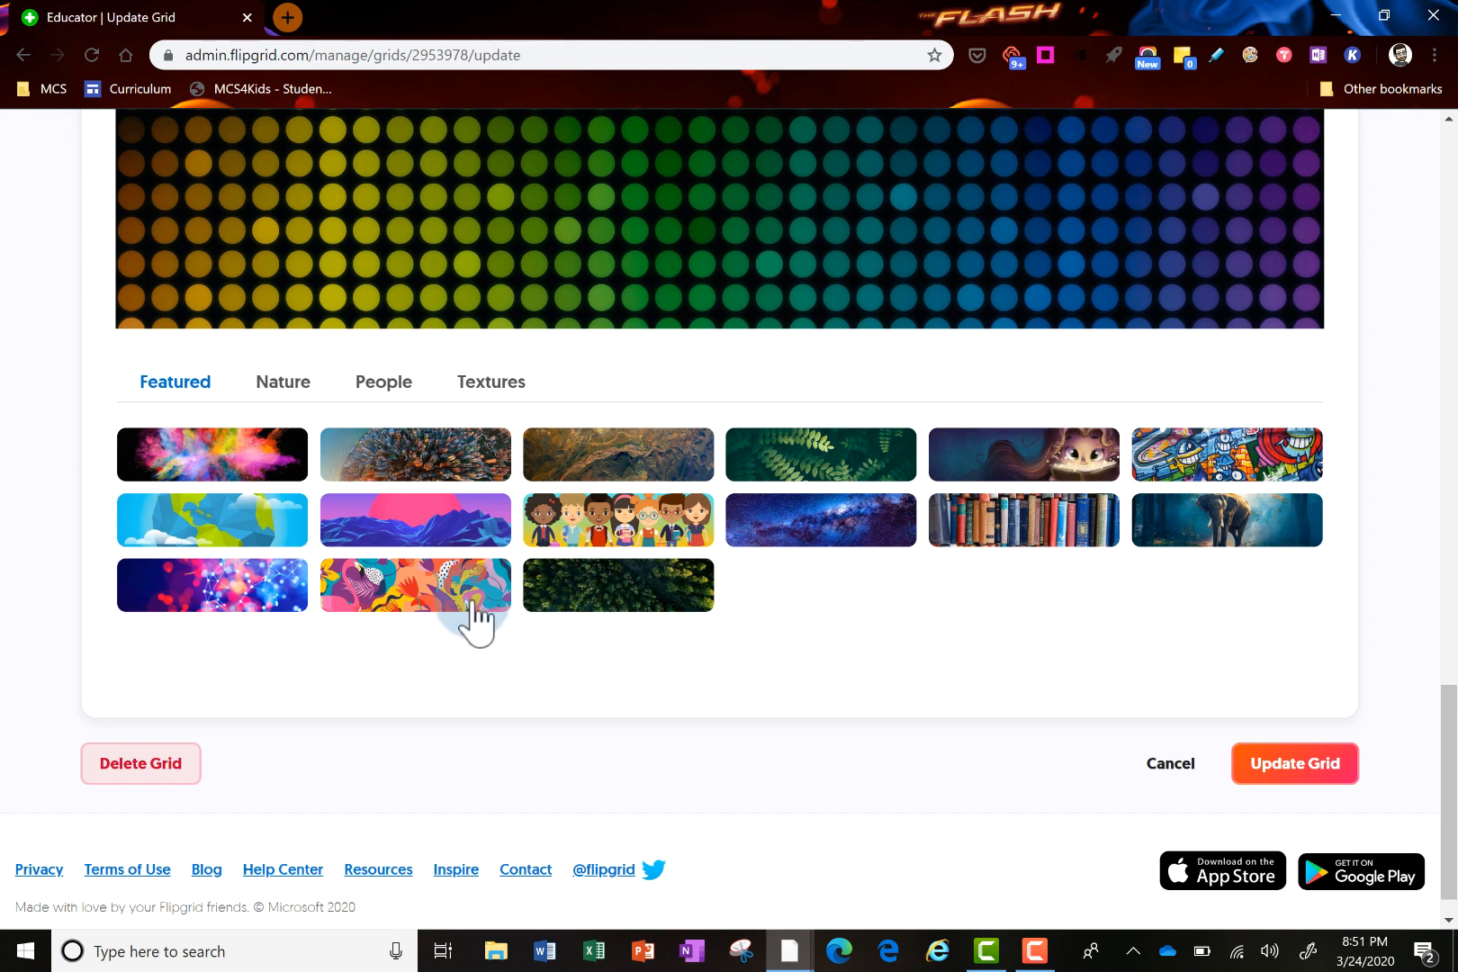
click(270, 597)
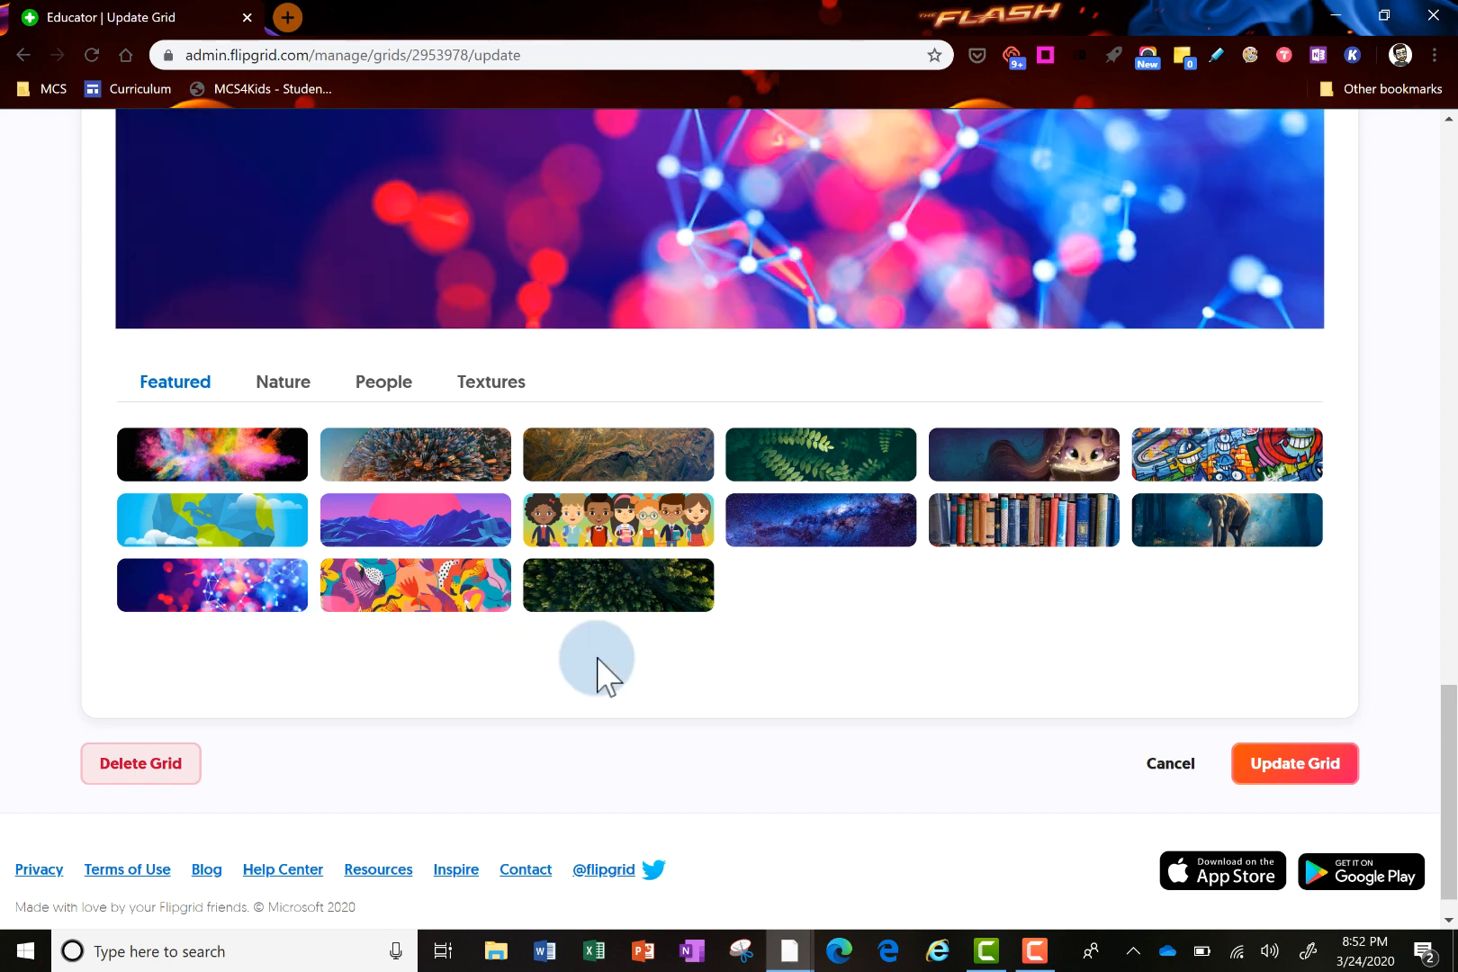
click(1302, 772)
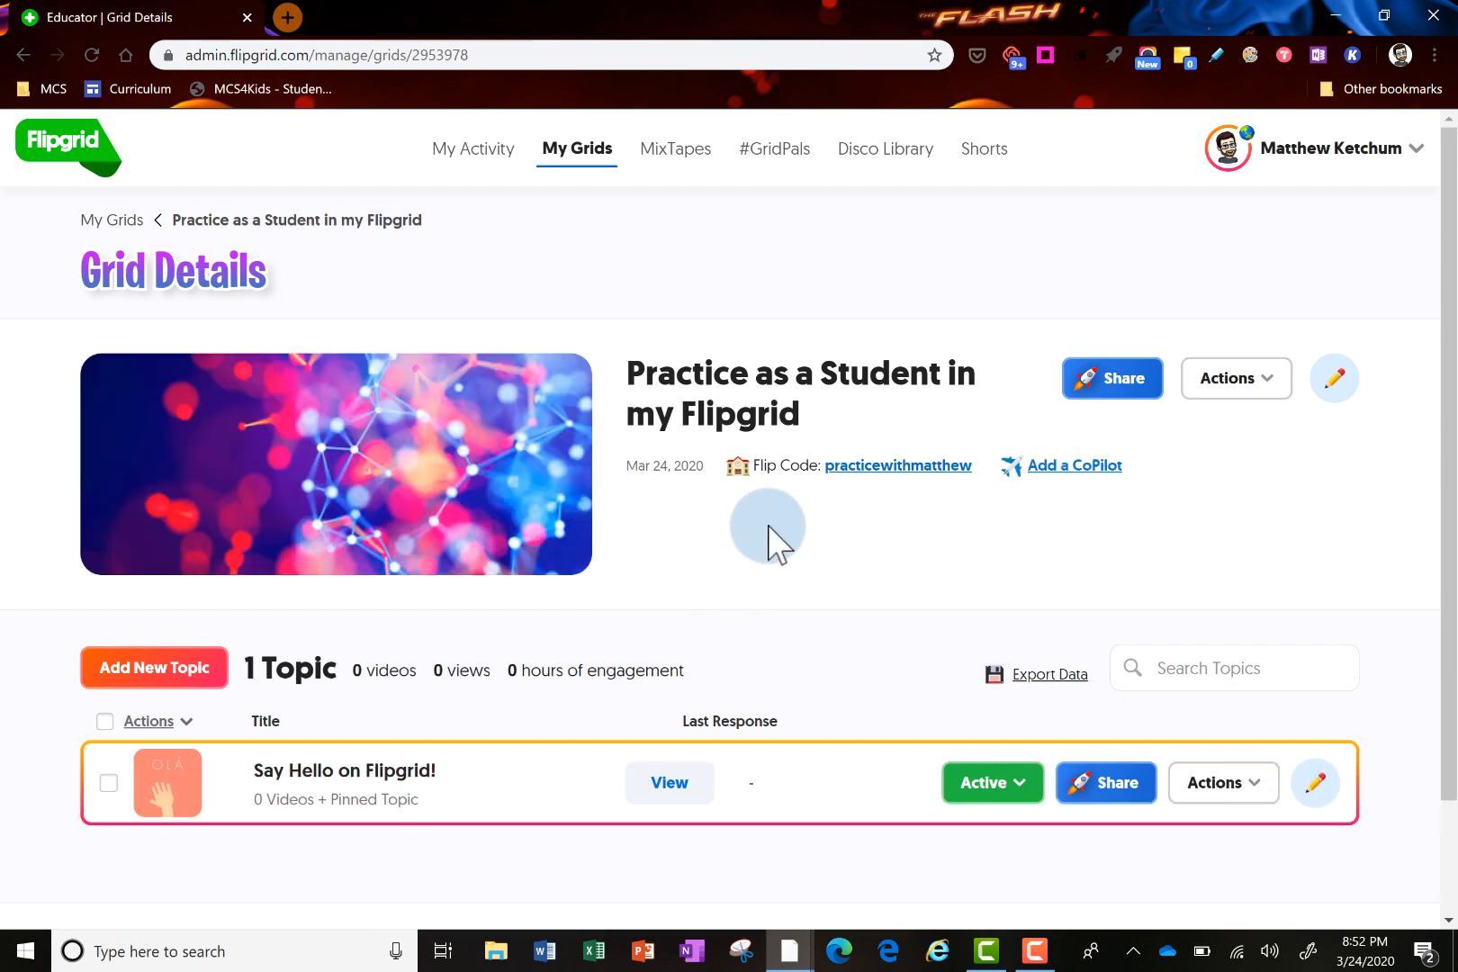
From My Grids, open the Practice as a Student grid and start a new topic
click(109, 144)
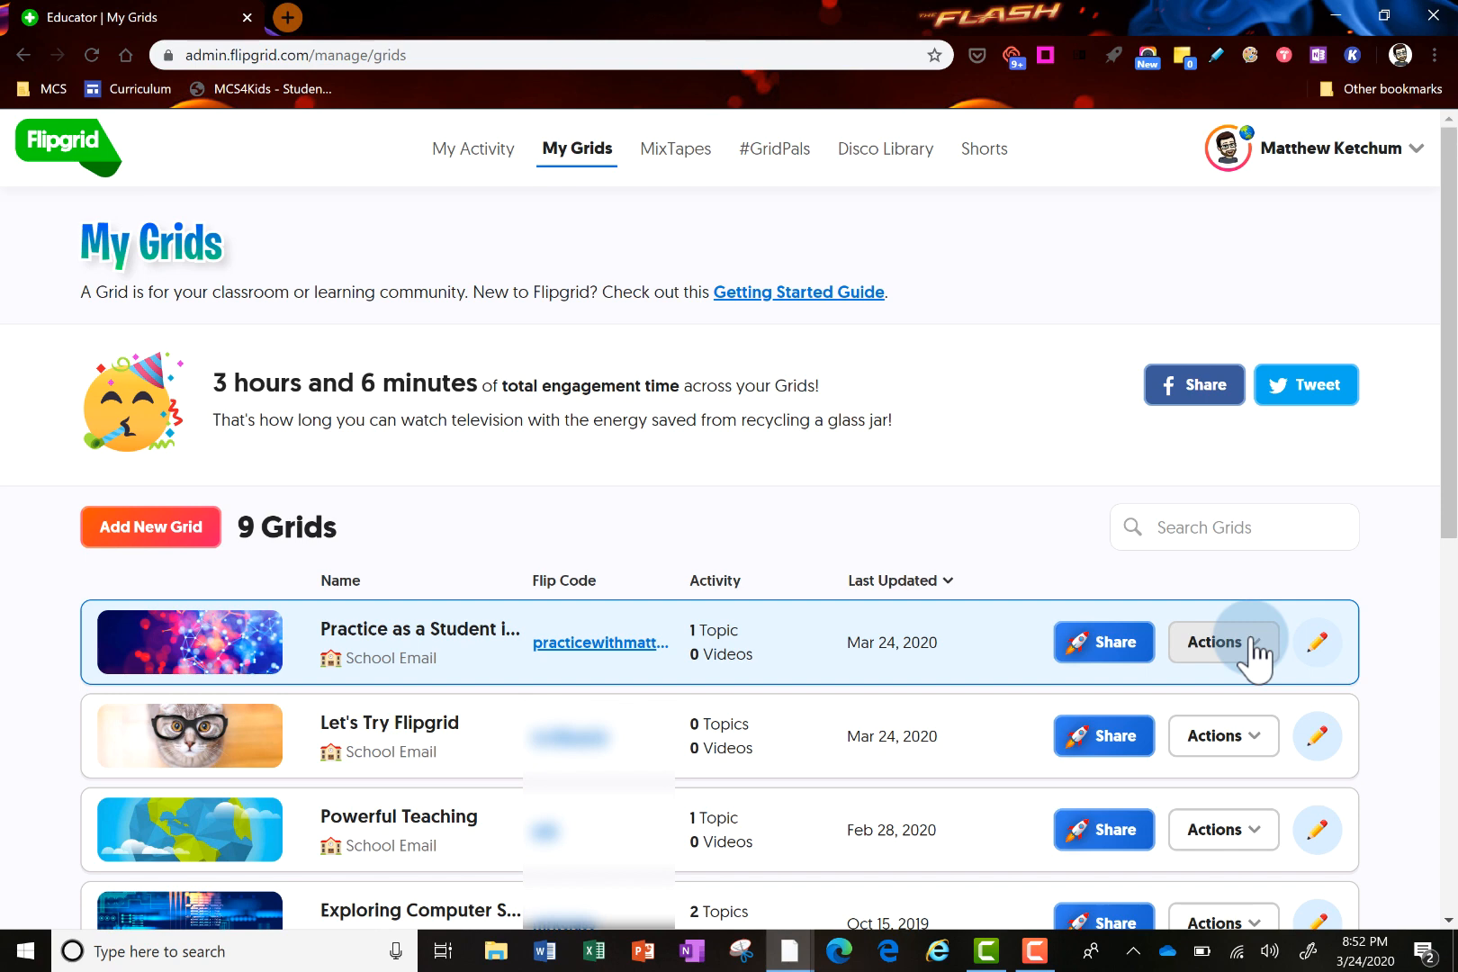
click(227, 644)
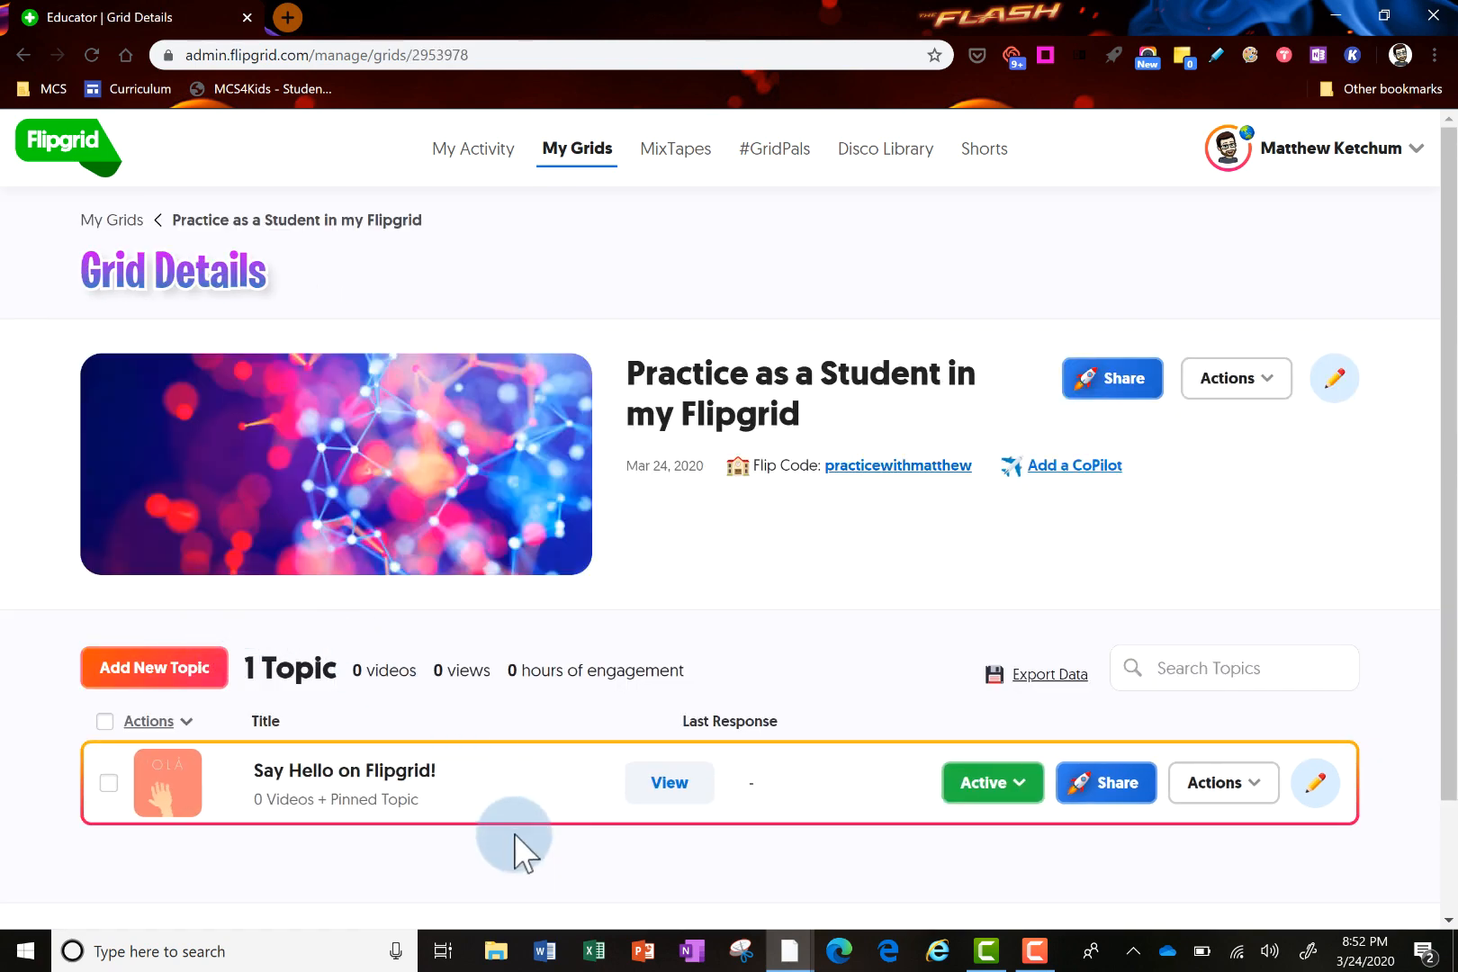
scroll(520, 846, down, 2)
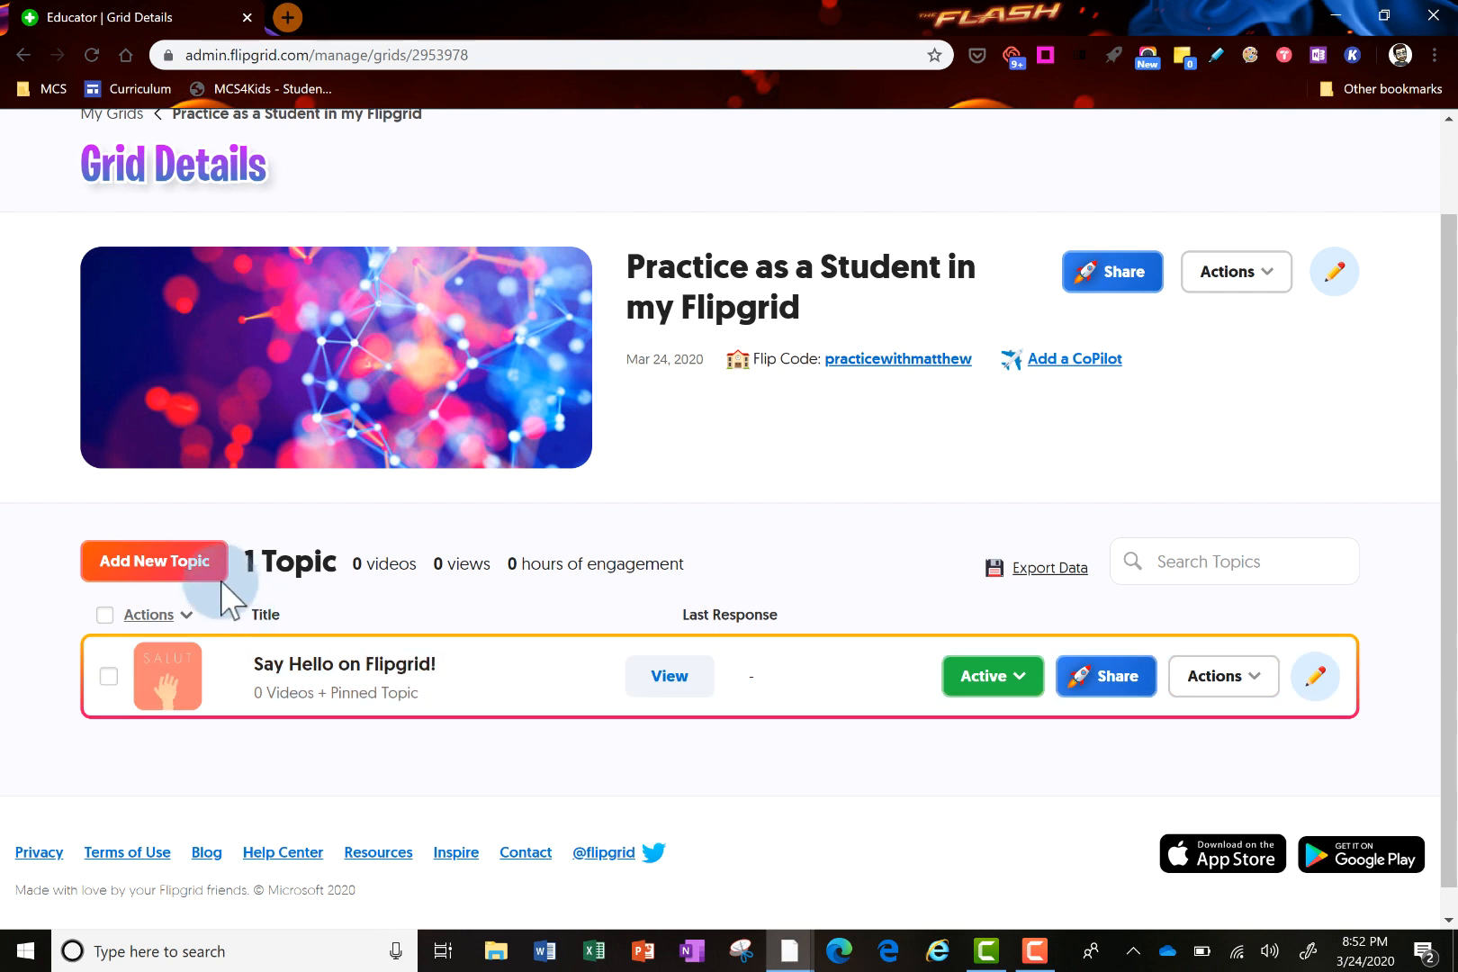
click(163, 560)
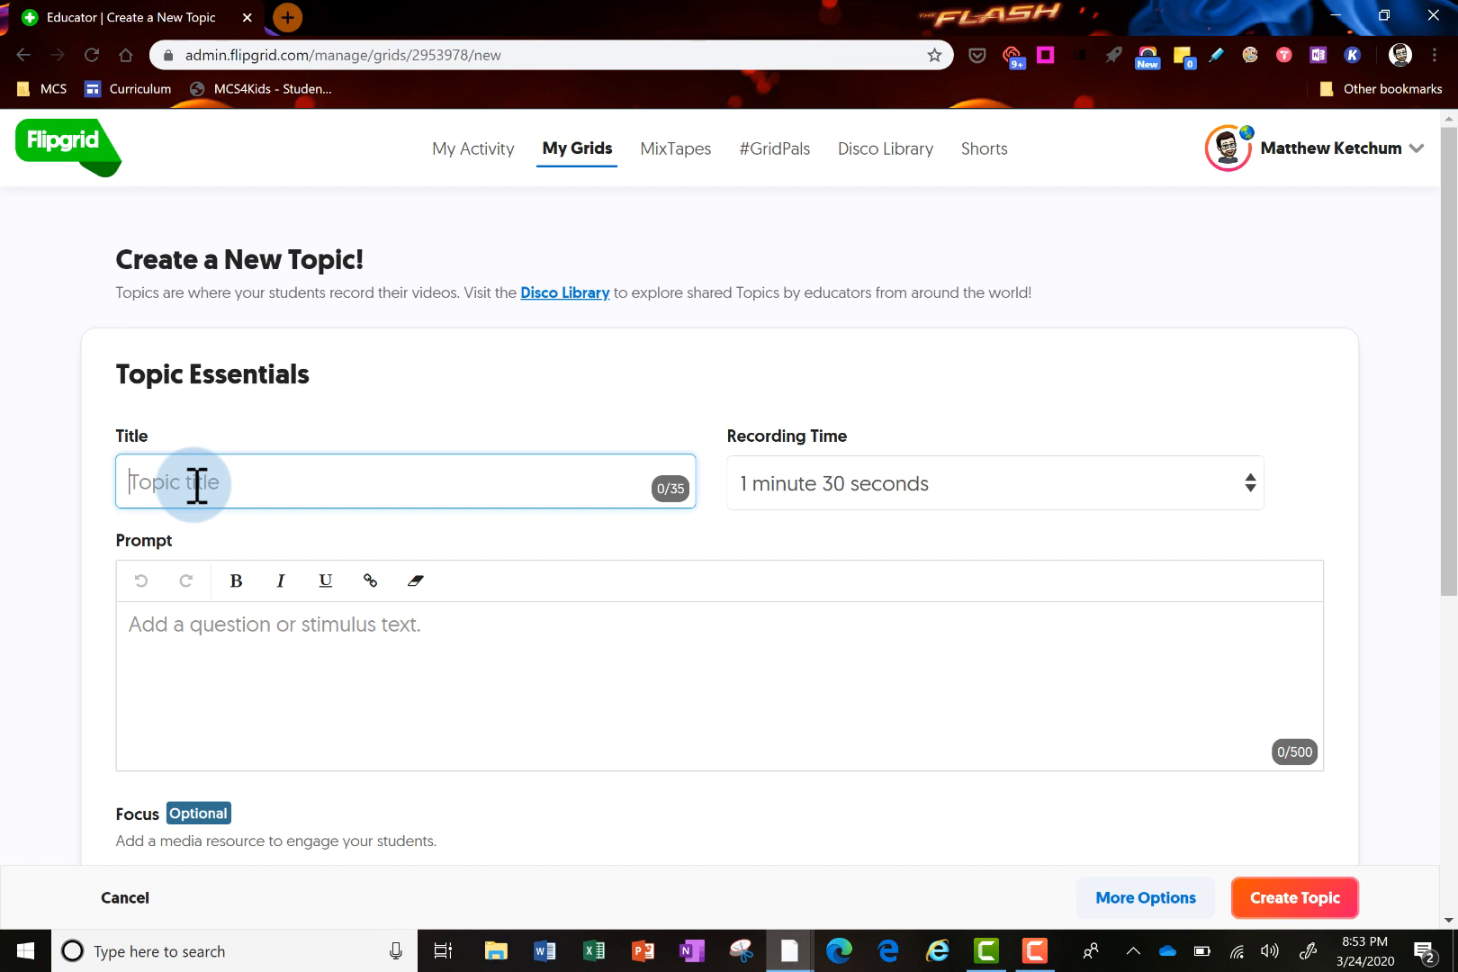
Title the topic 'How would you use Flipgrid' with a 1 minute recording time
text(How would you )
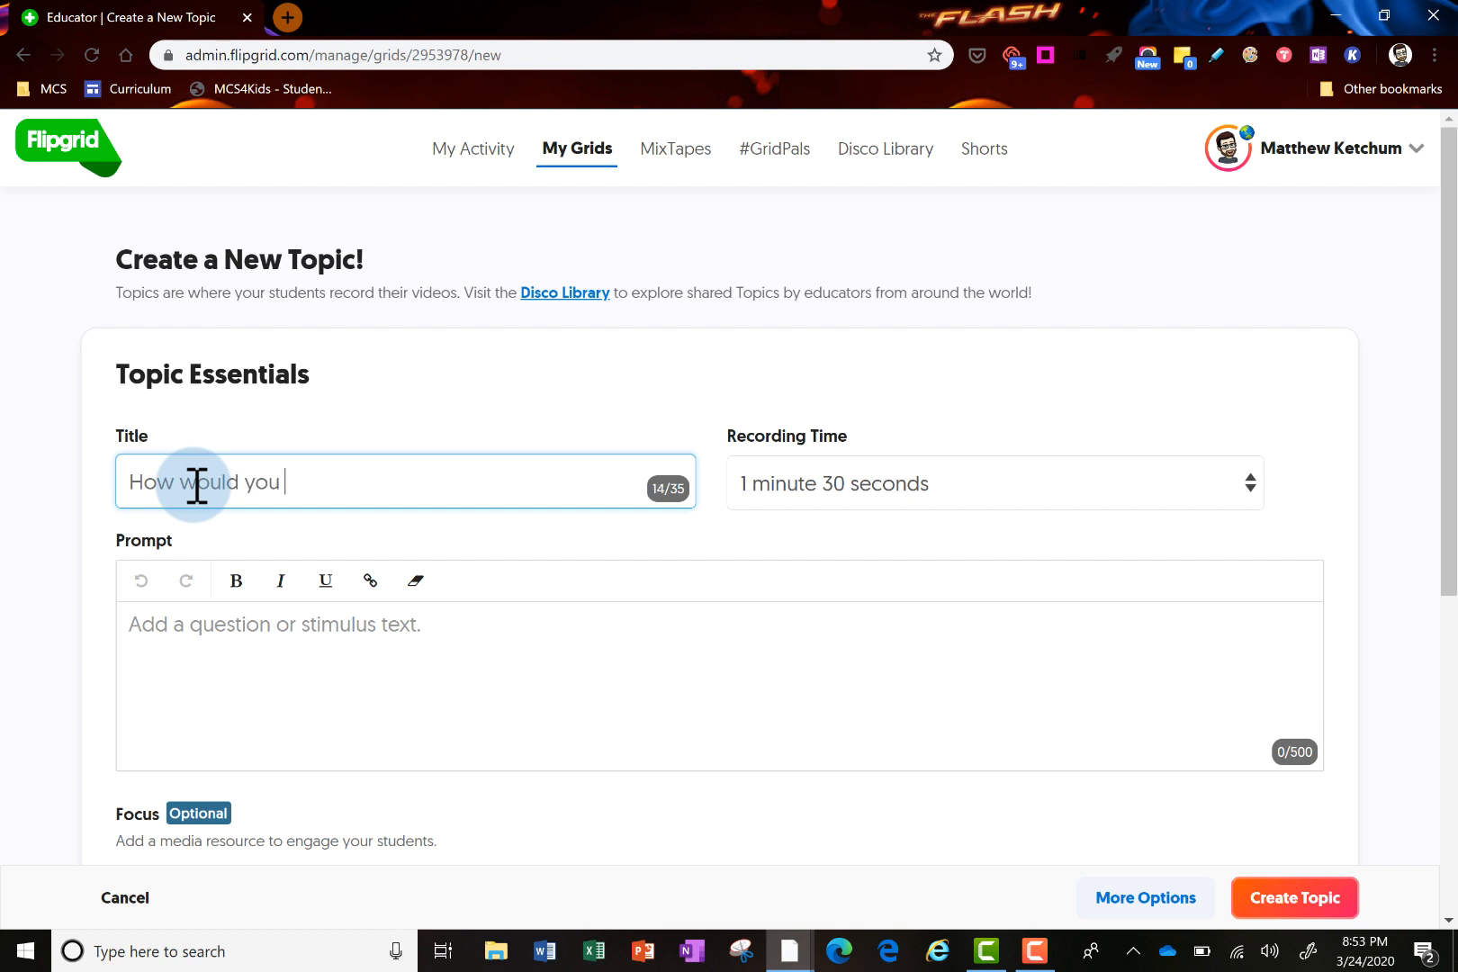
text(use Flipgrid)
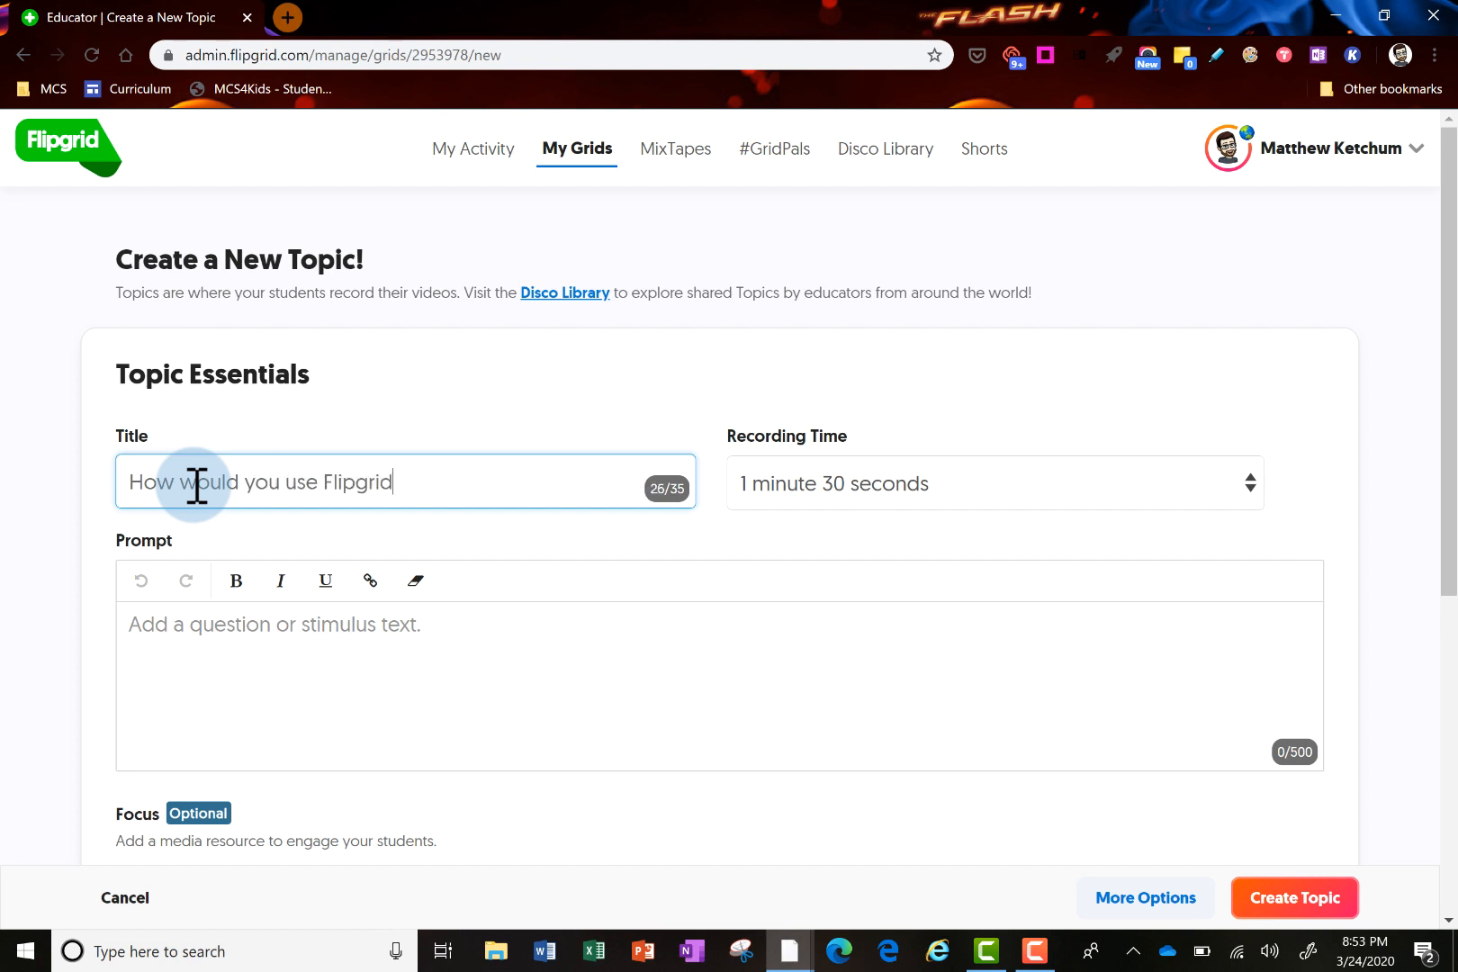
click(983, 490)
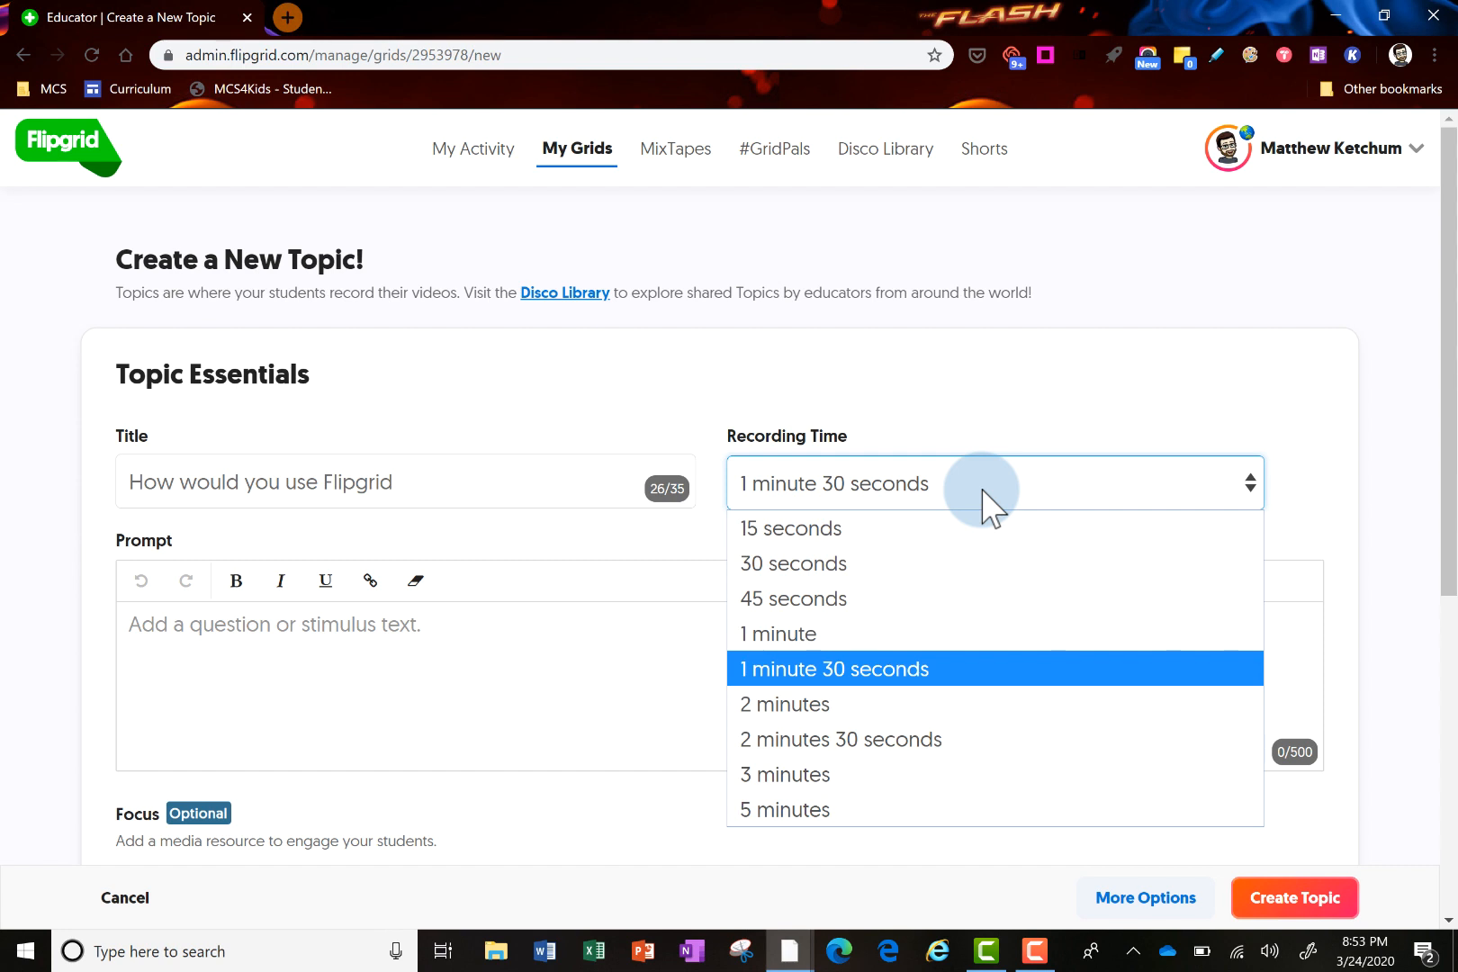
click(904, 633)
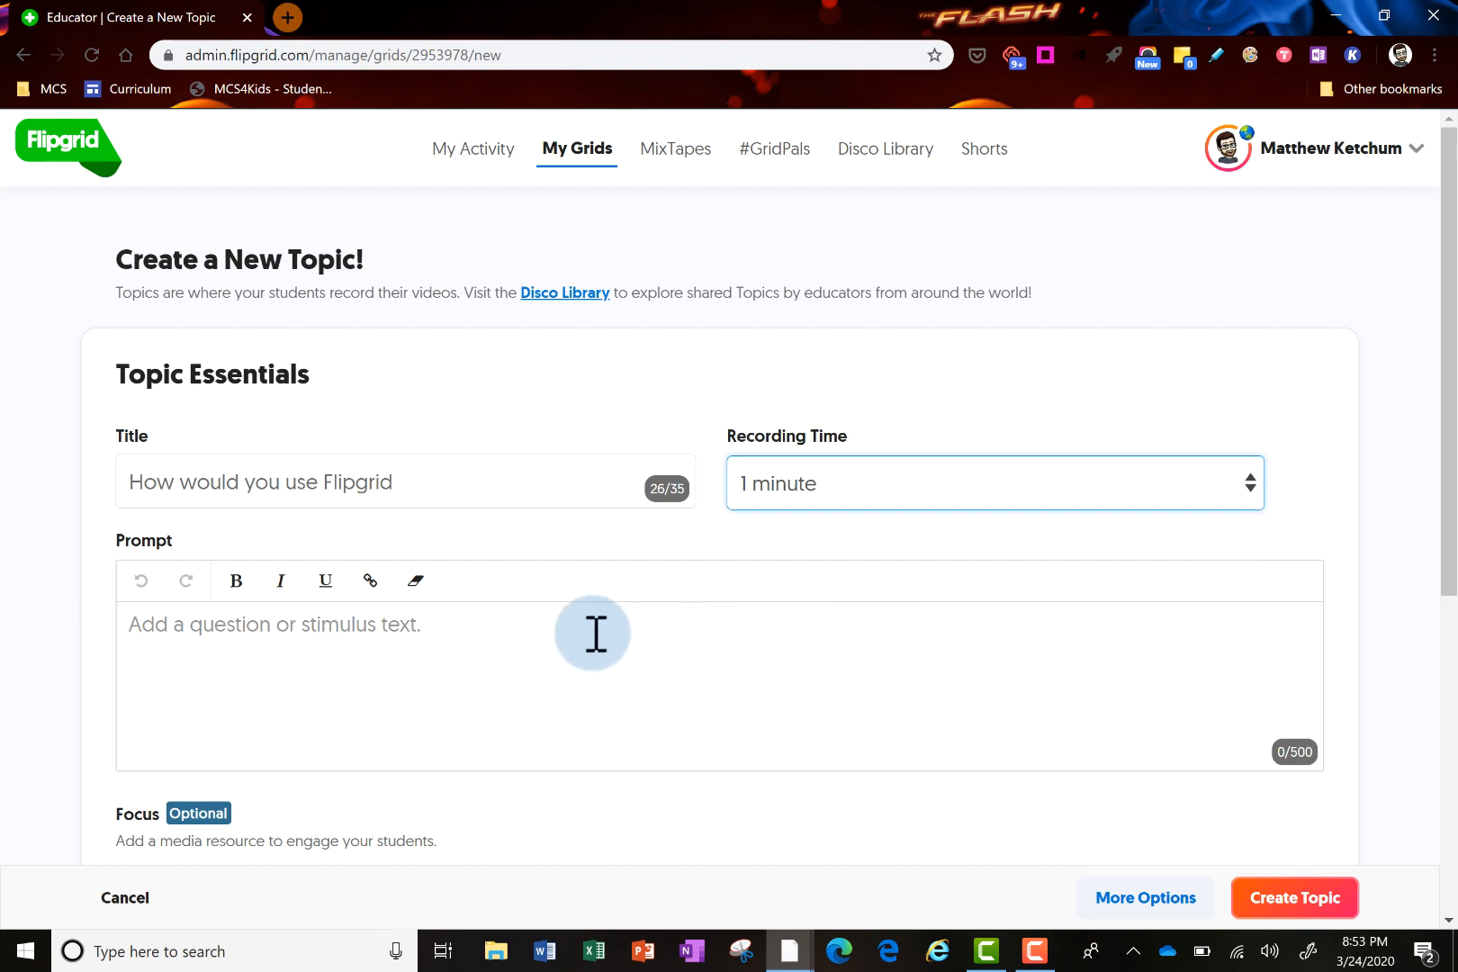
Enter the prompt 'How would you use Flipgrid in your Schoology course?' and scroll past Focus media
click(508, 641)
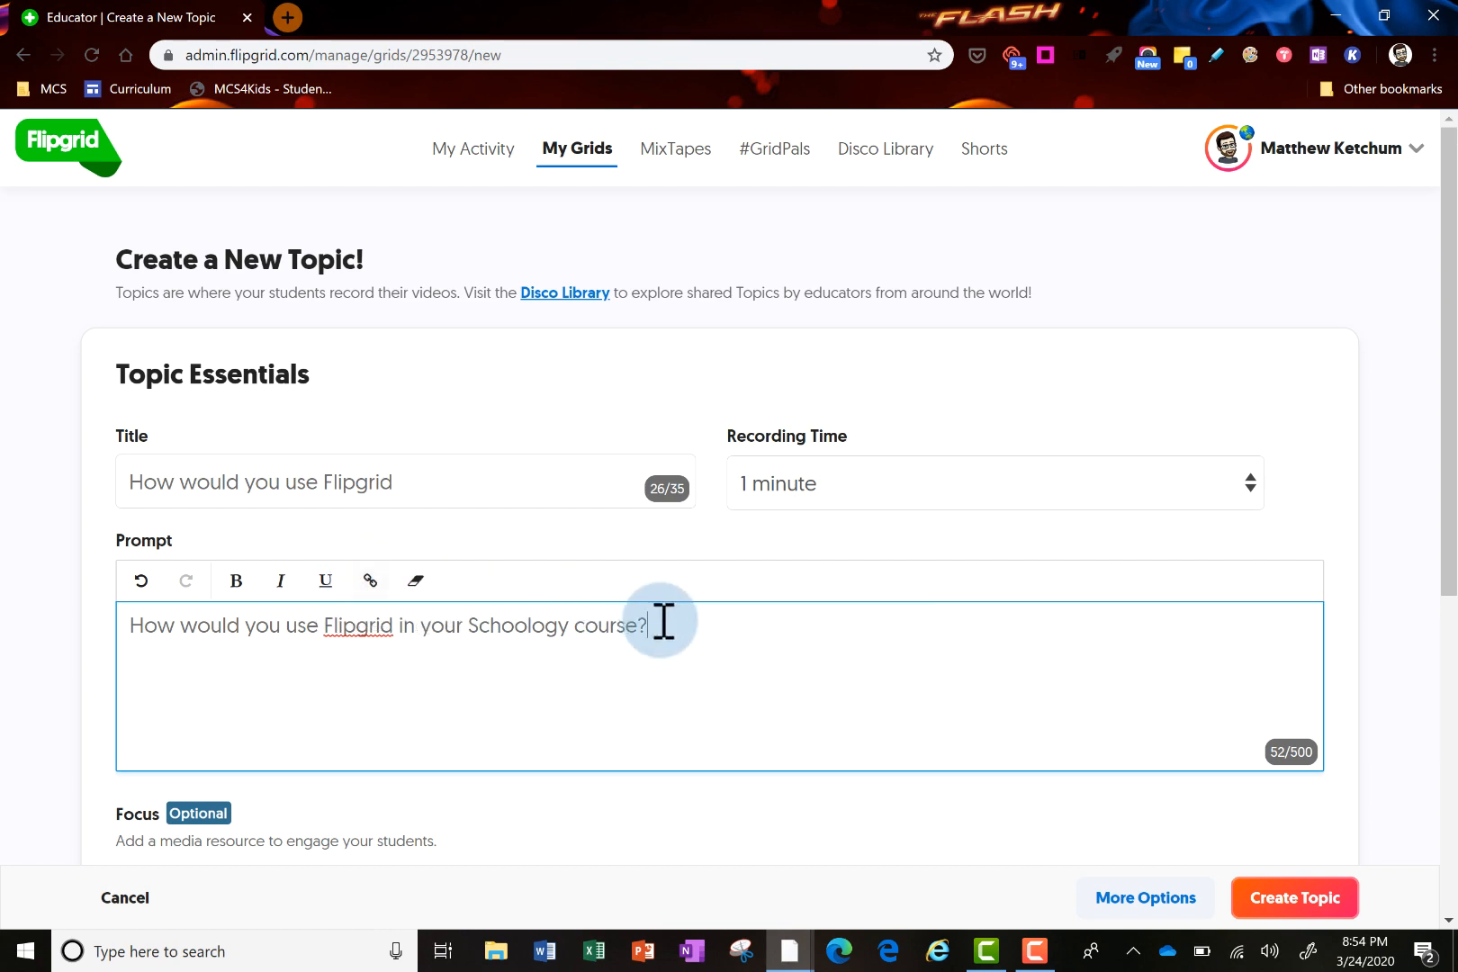
scroll(703, 633, down, 3)
scroll(684, 630, down, 1)
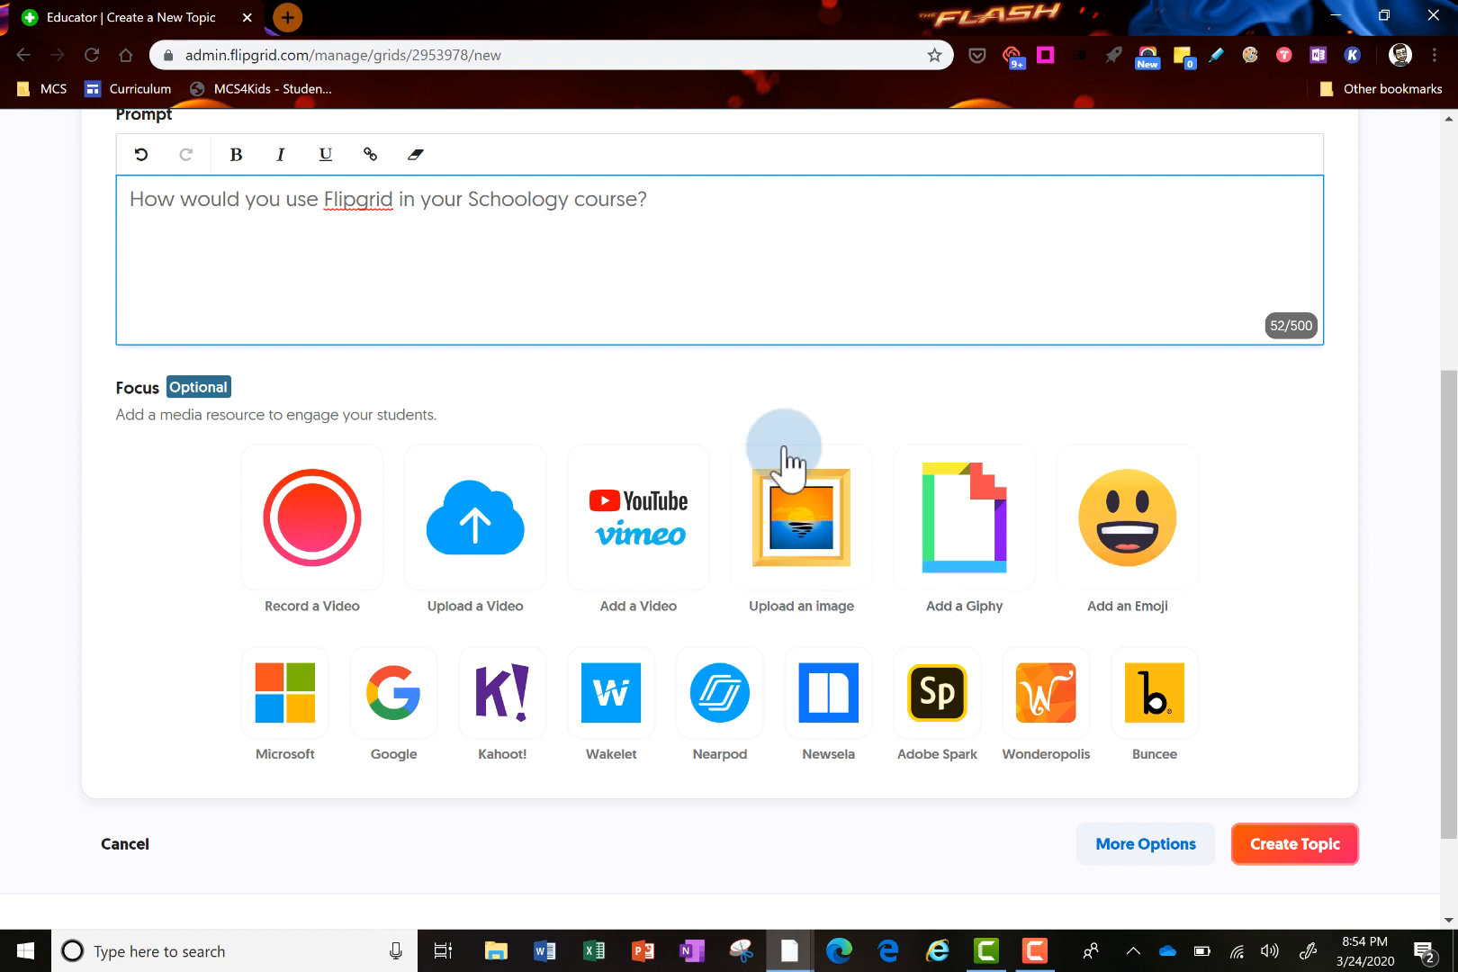
scroll(1256, 615, down, 3)
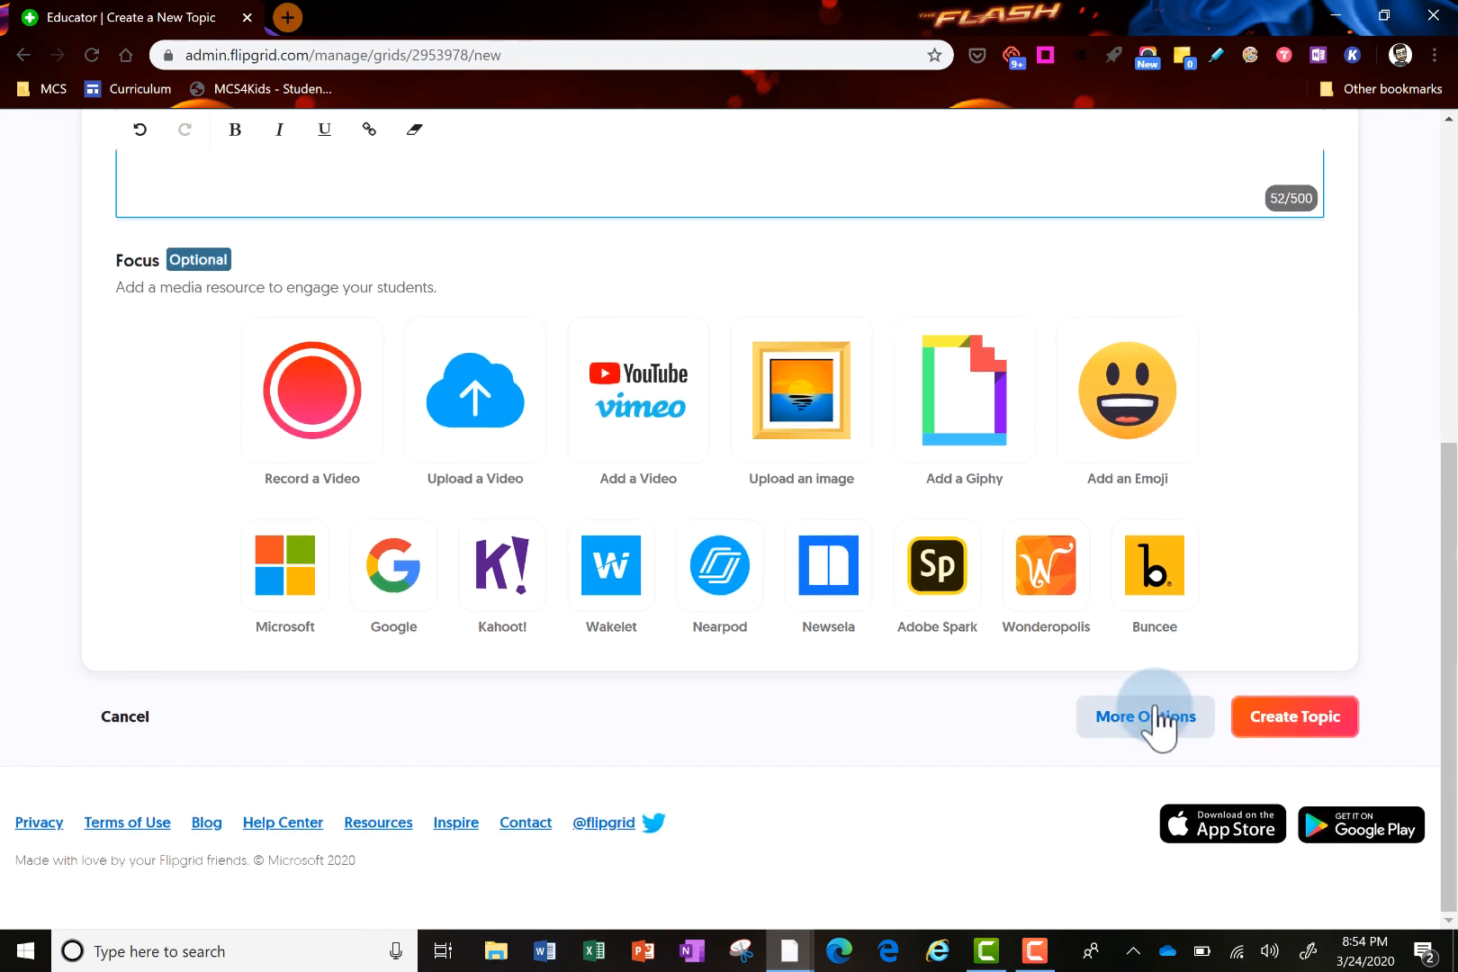
Expand More Options and scroll down to the topic tip, attachments and Topic Status settings
click(1161, 721)
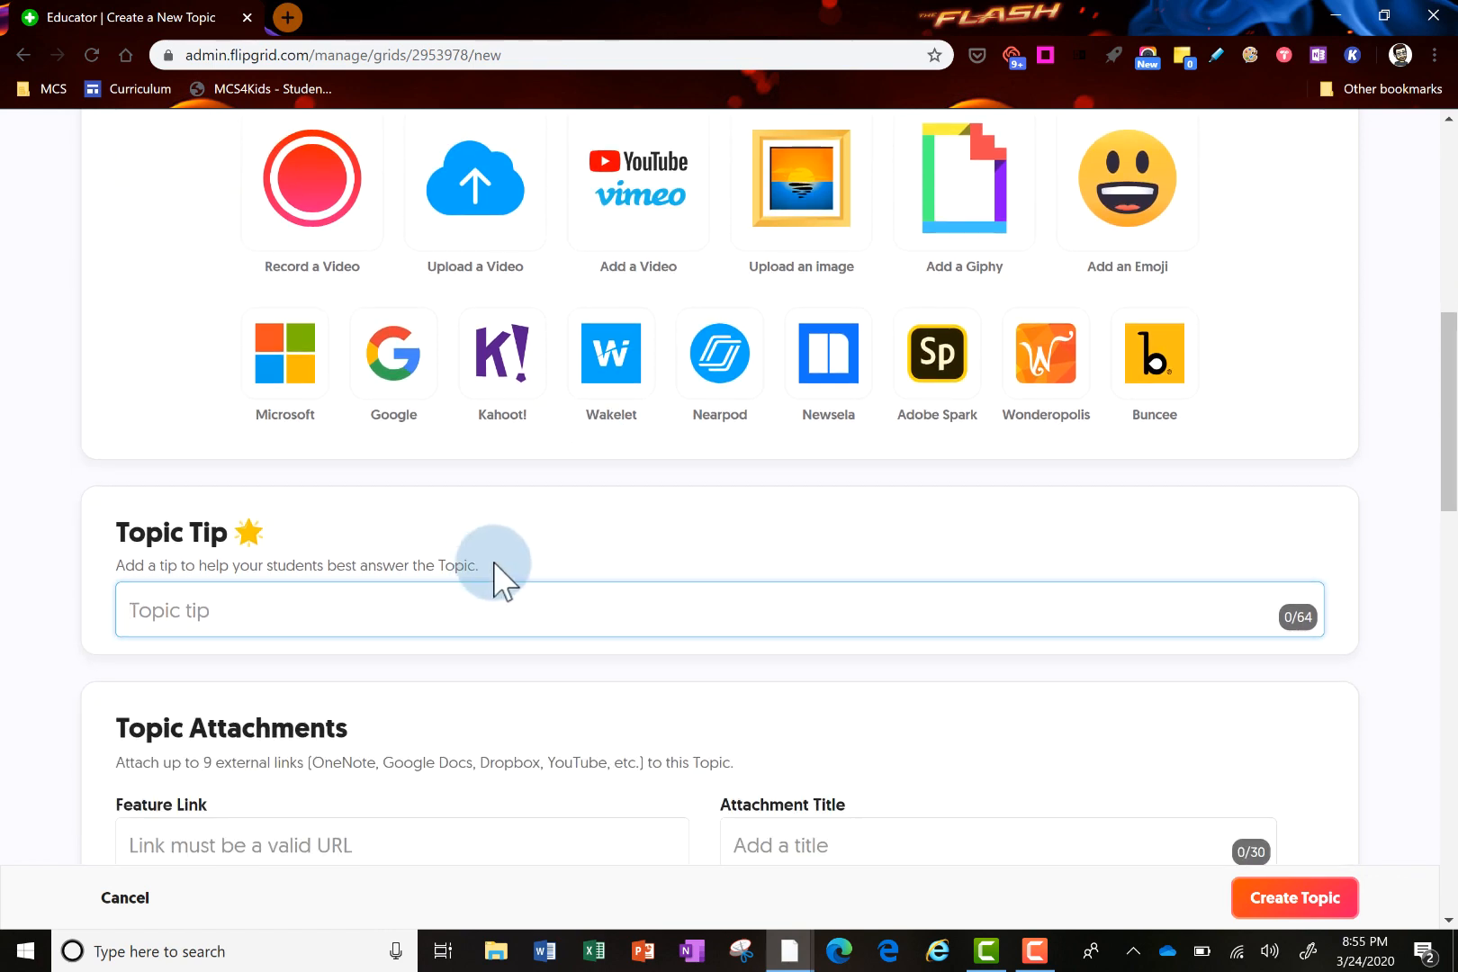
scroll(494, 562, down, 4)
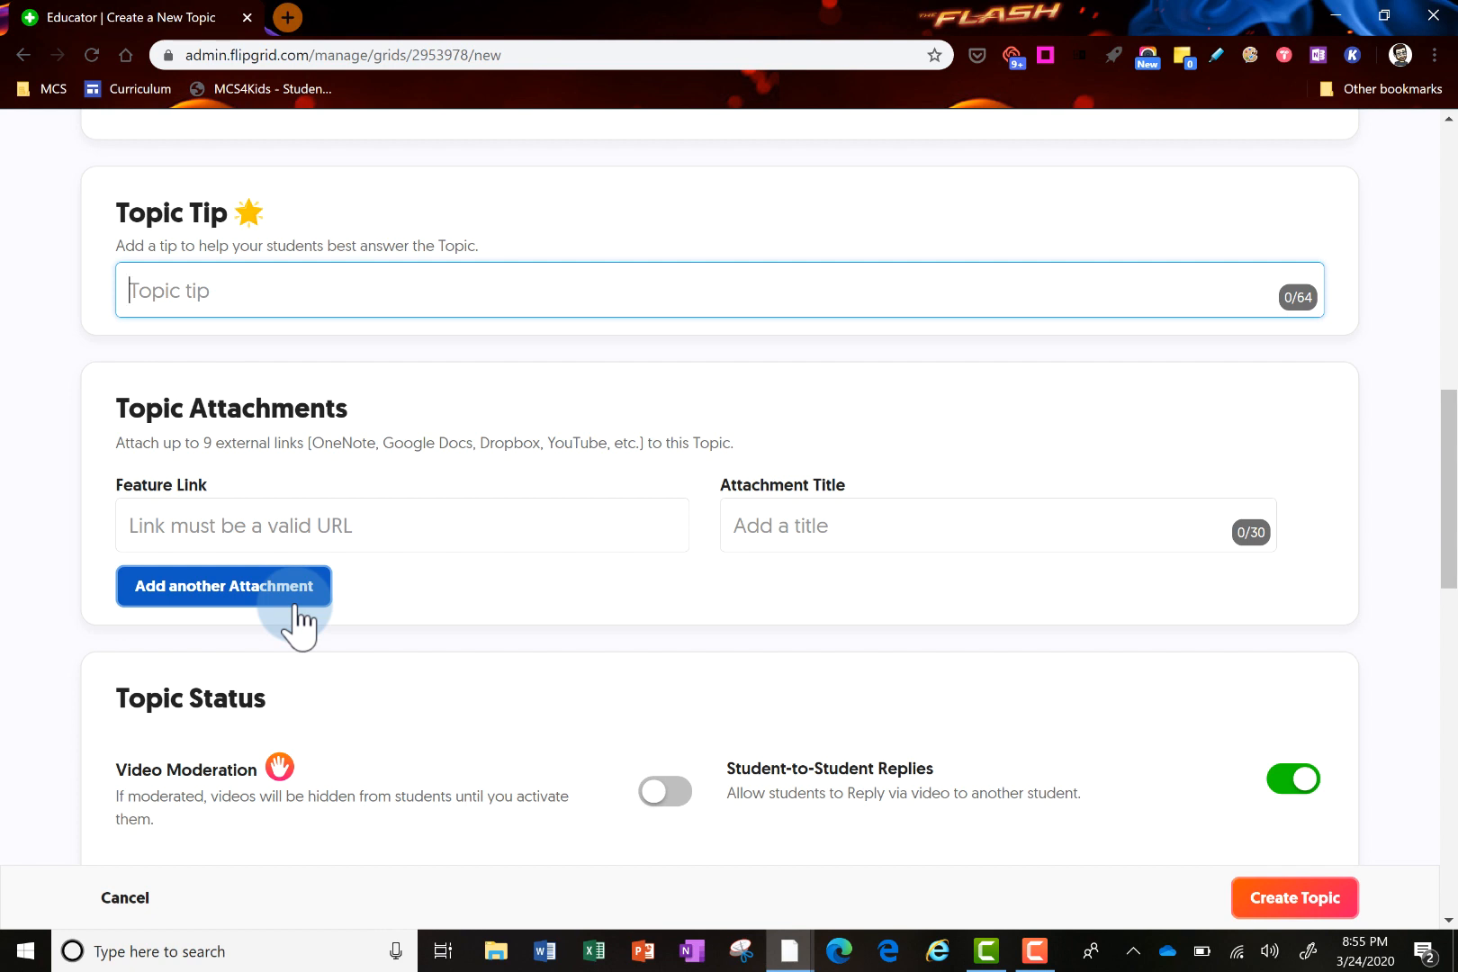
scroll(446, 611, down, 1)
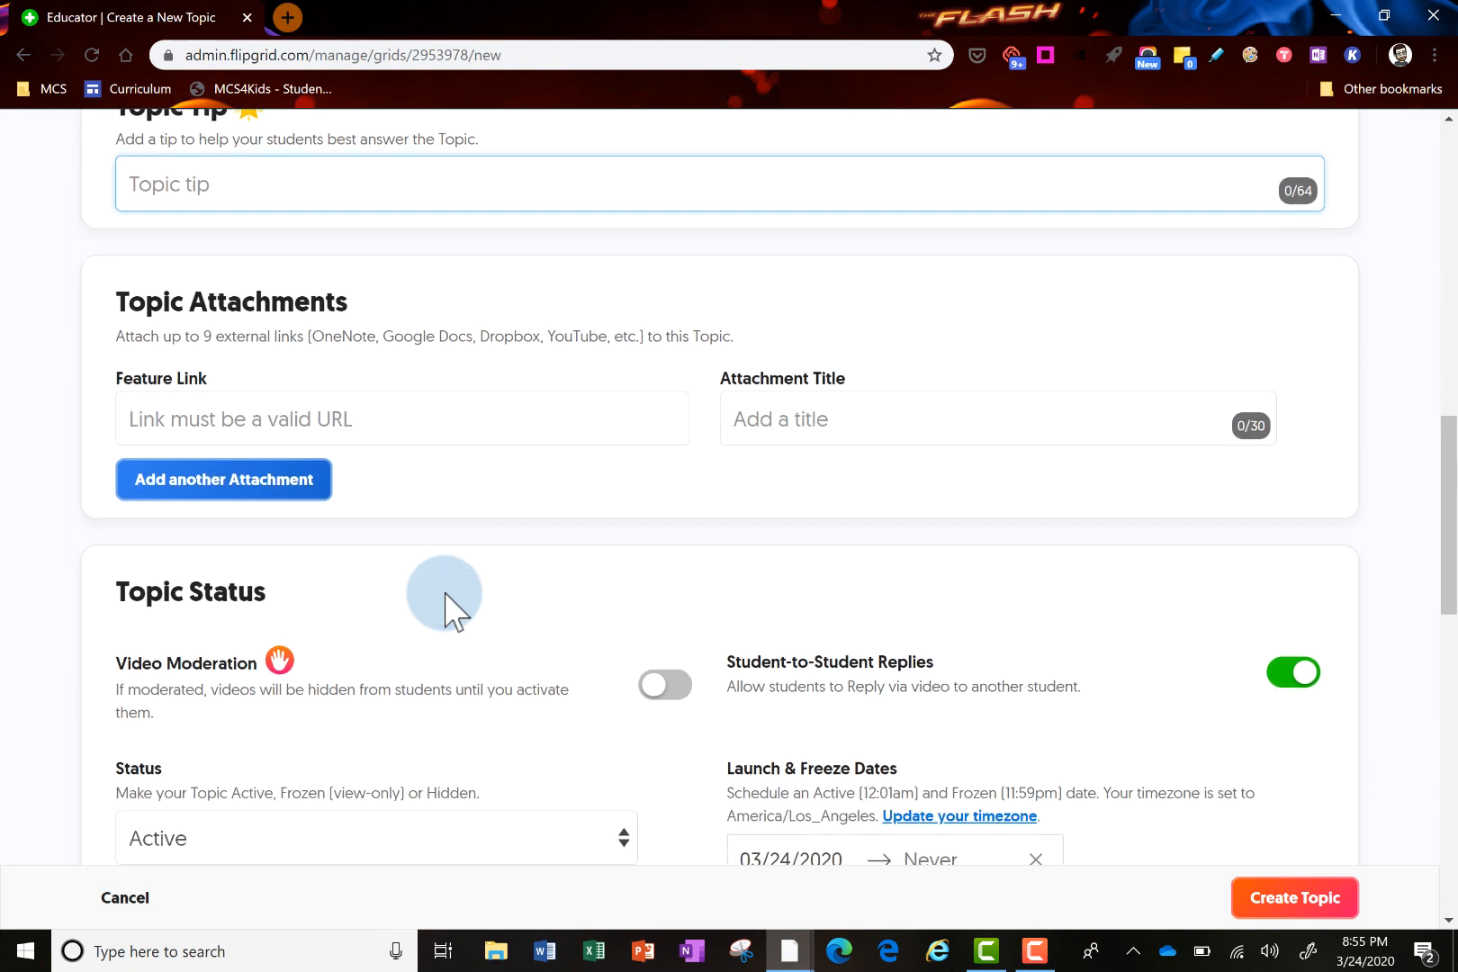
scroll(446, 610, down, 1)
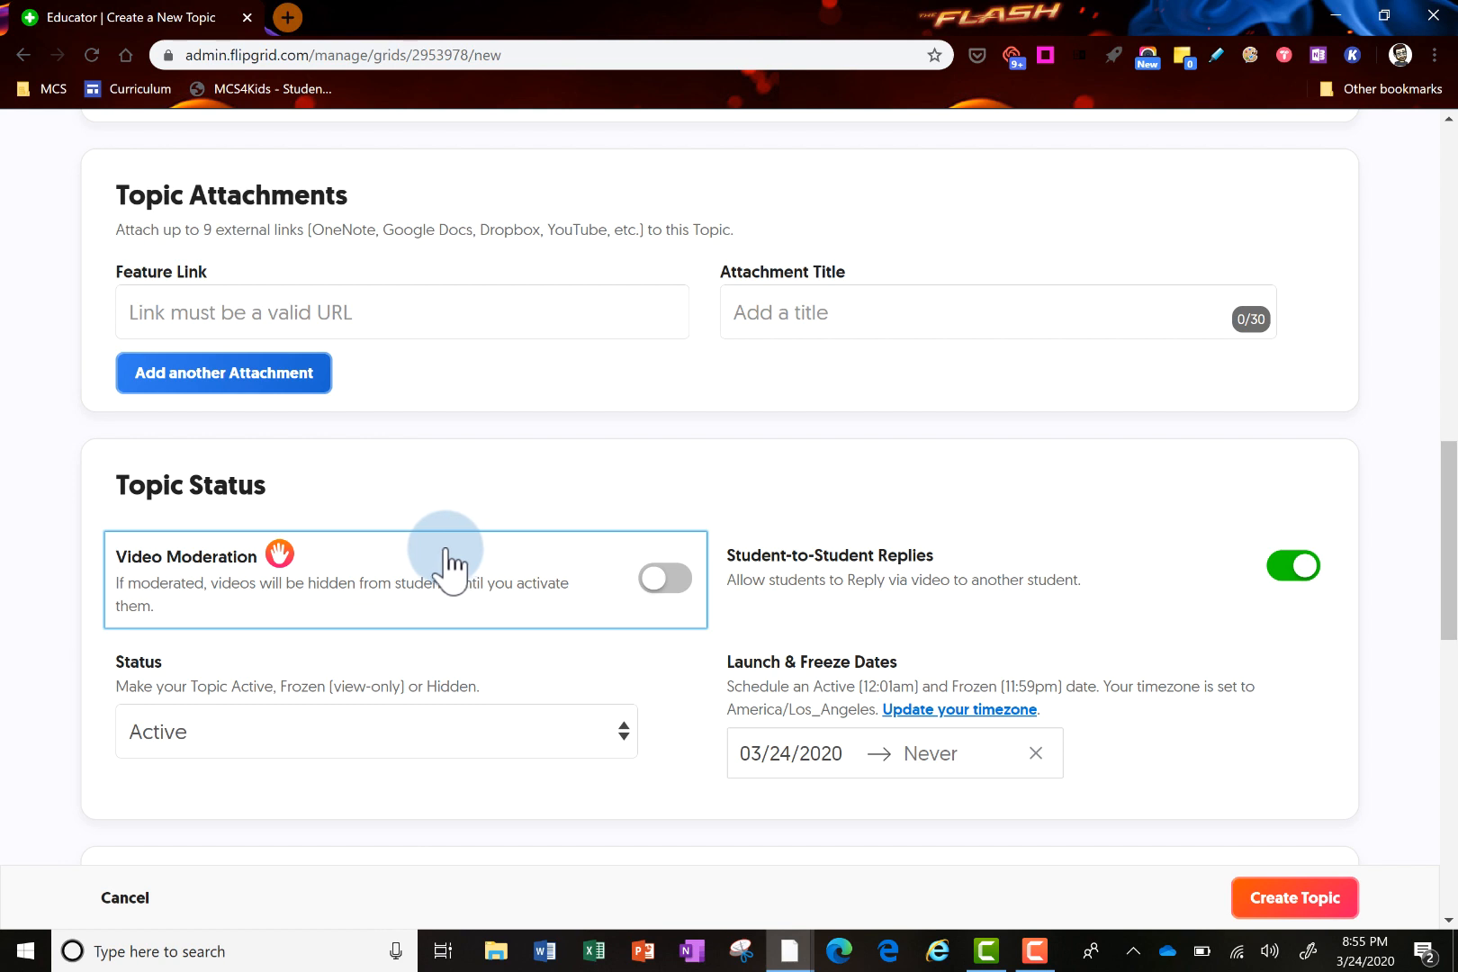
Switch Video Moderation on for the topic and review its video features
click(666, 577)
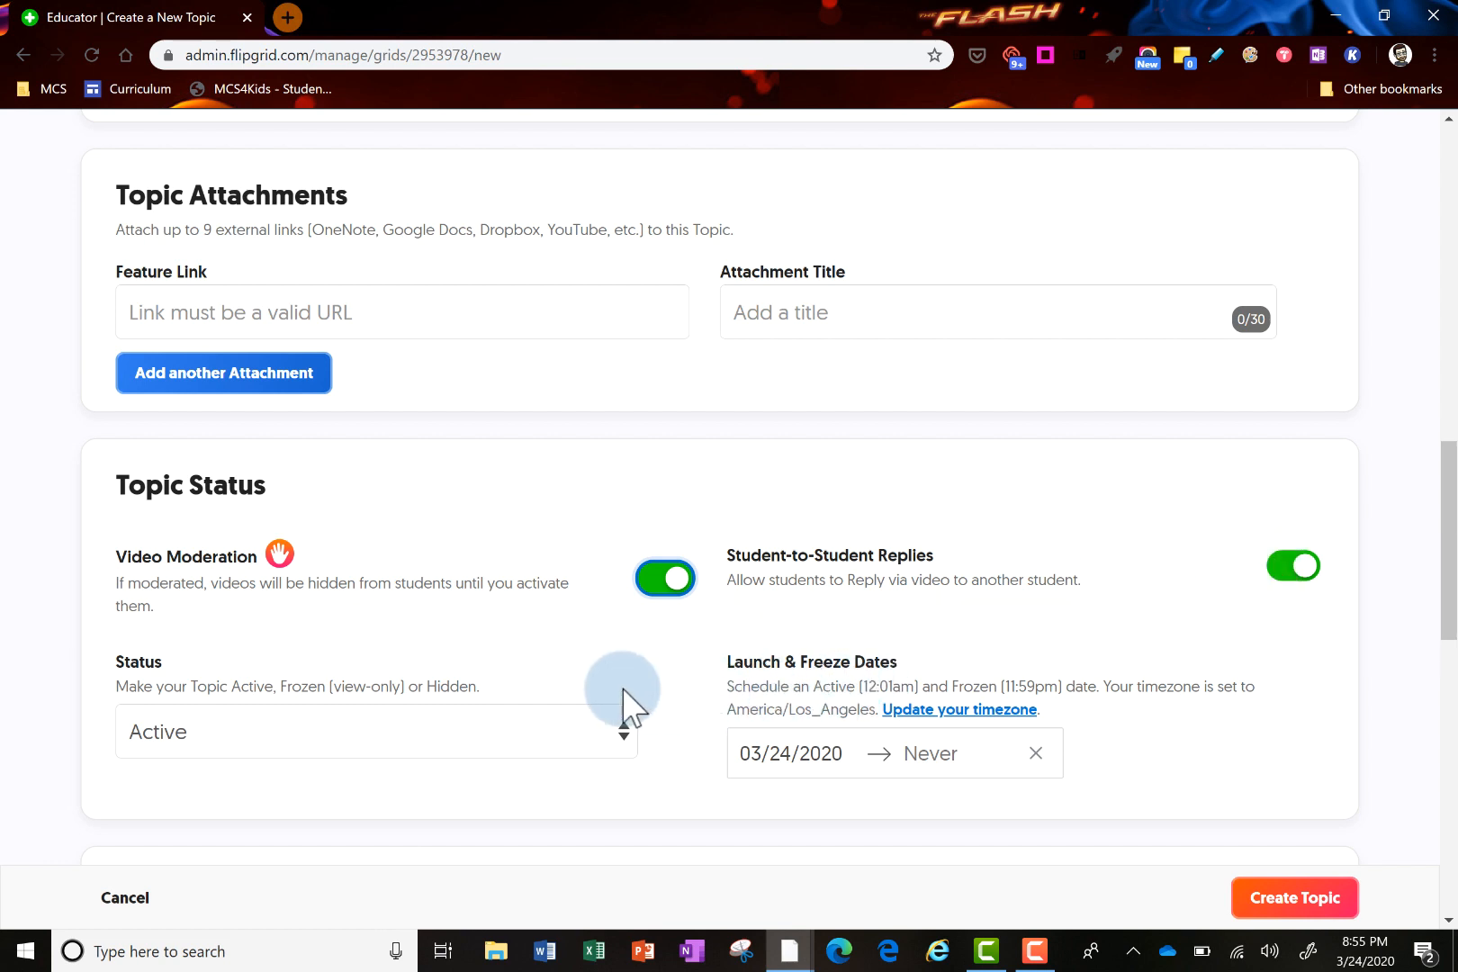
scroll(649, 656, down, 2)
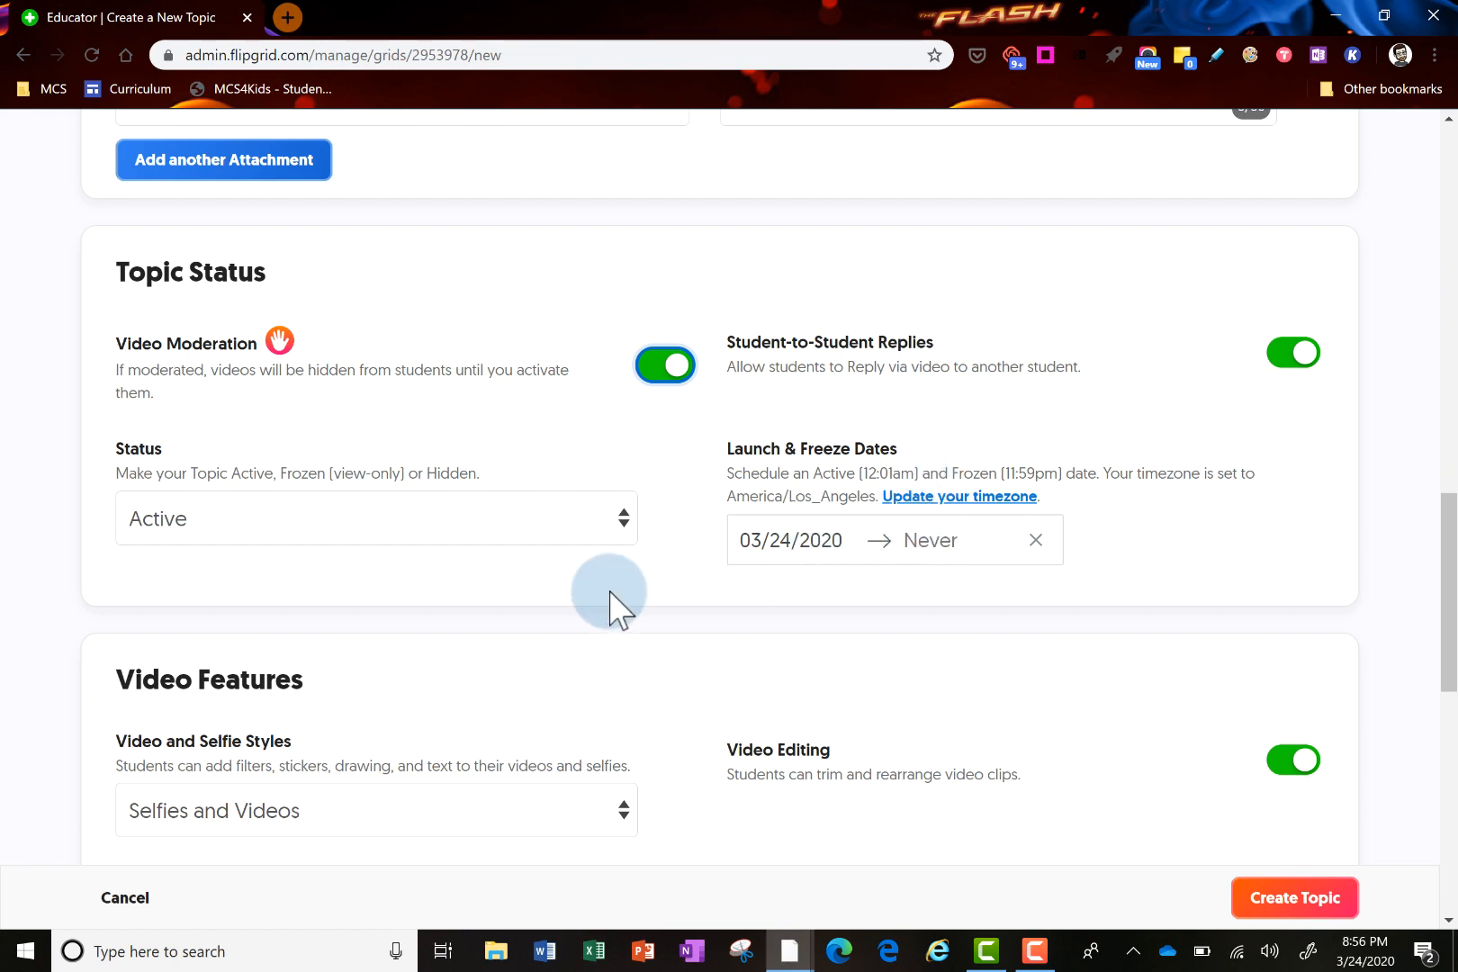
scroll(472, 598, down, 2)
scroll(460, 569, down, 2)
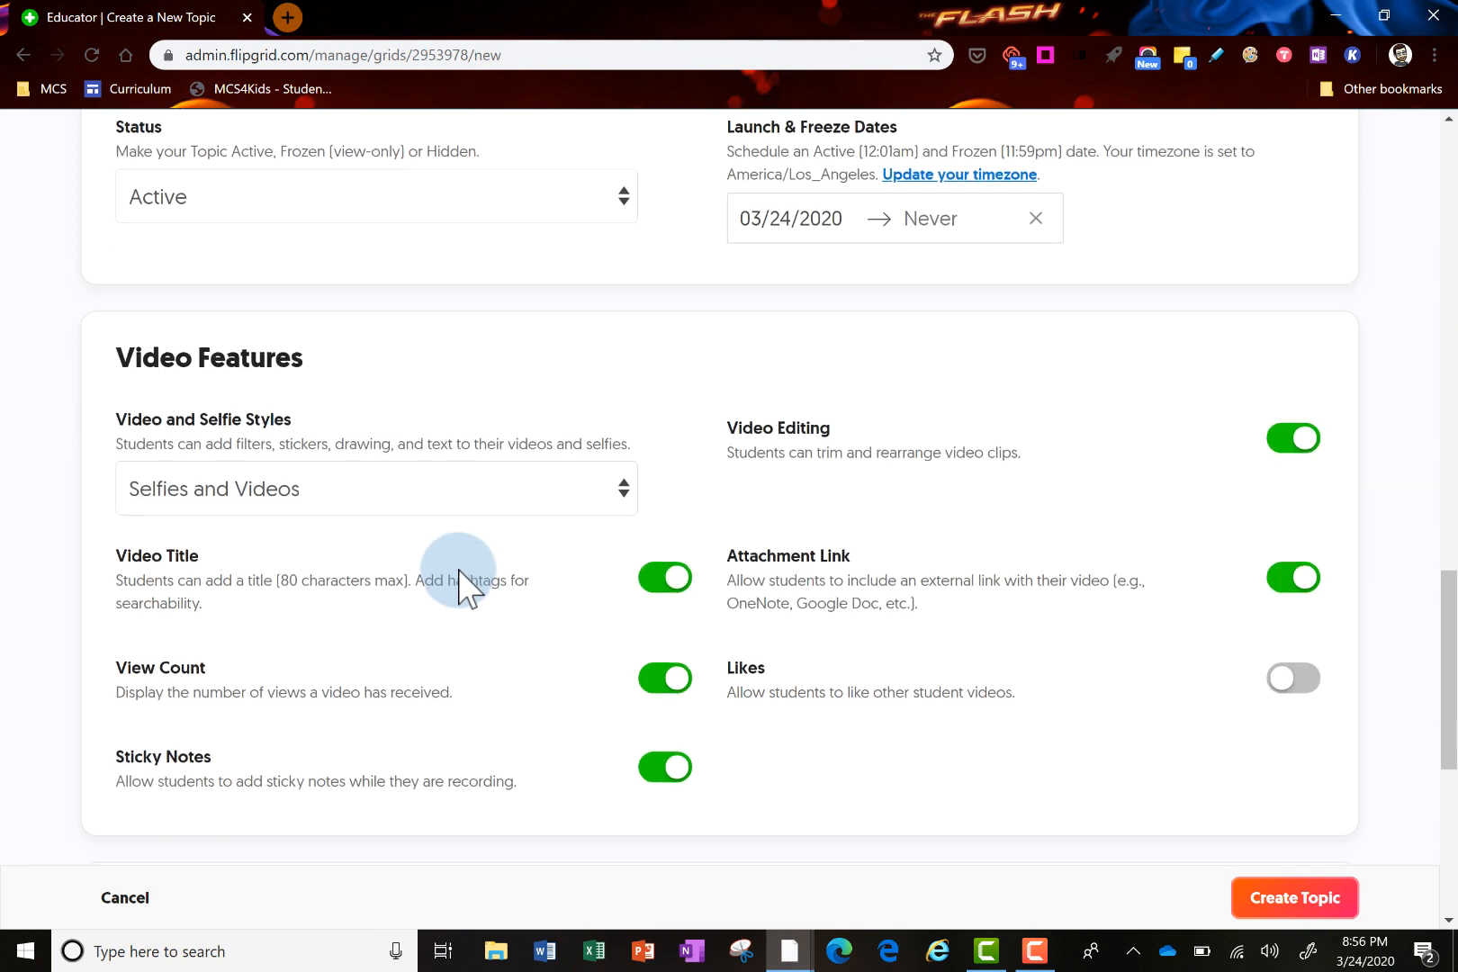
click(466, 380)
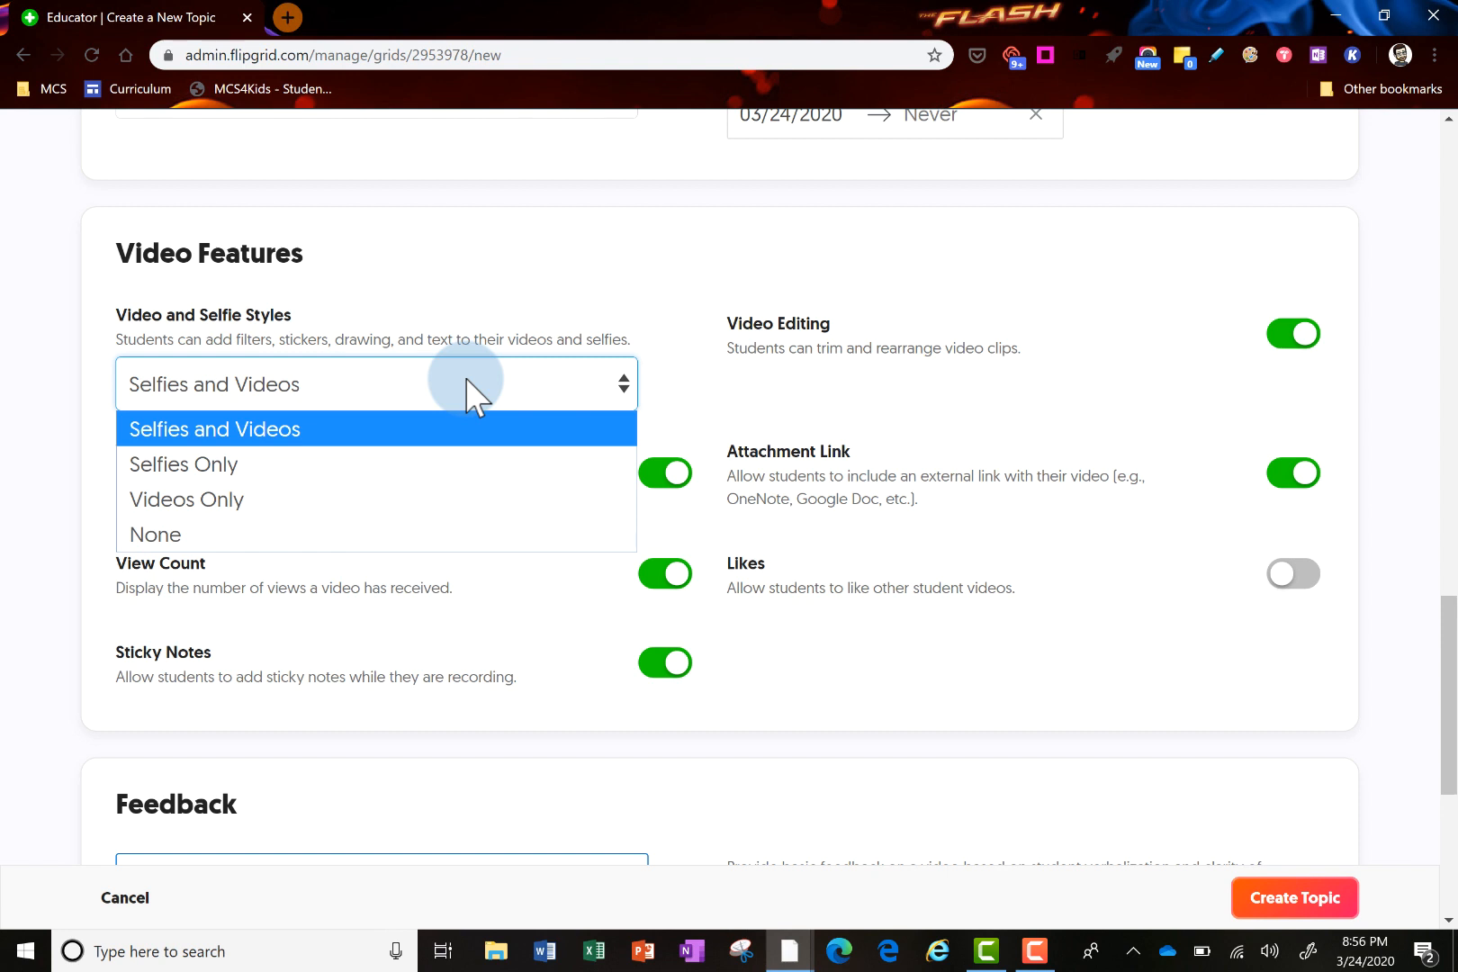
click(465, 378)
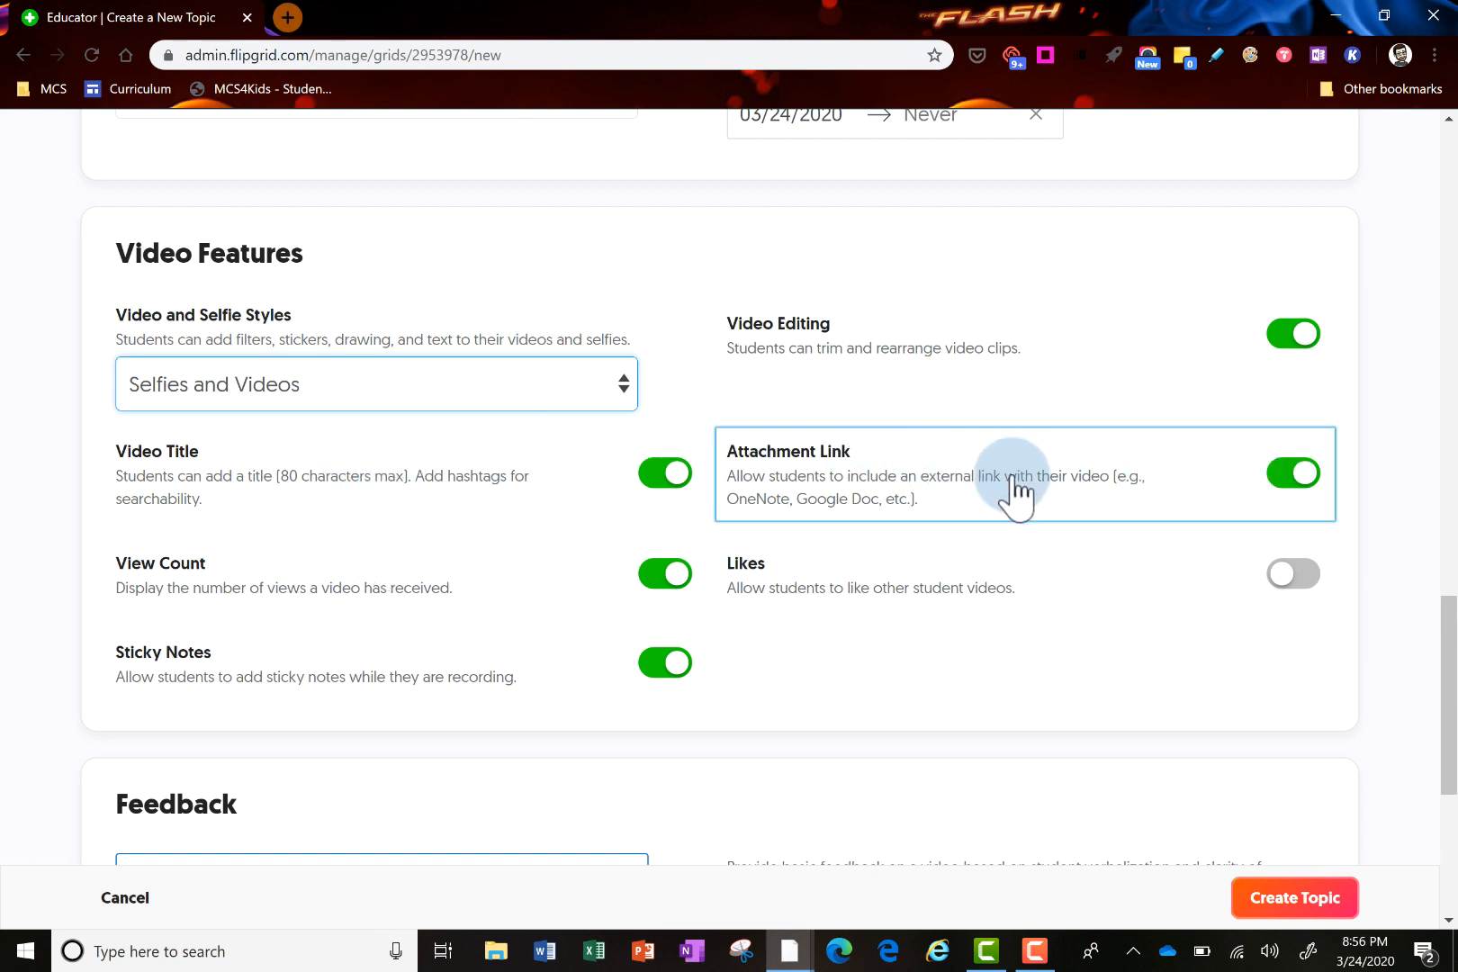
scroll(1016, 491, down, 1)
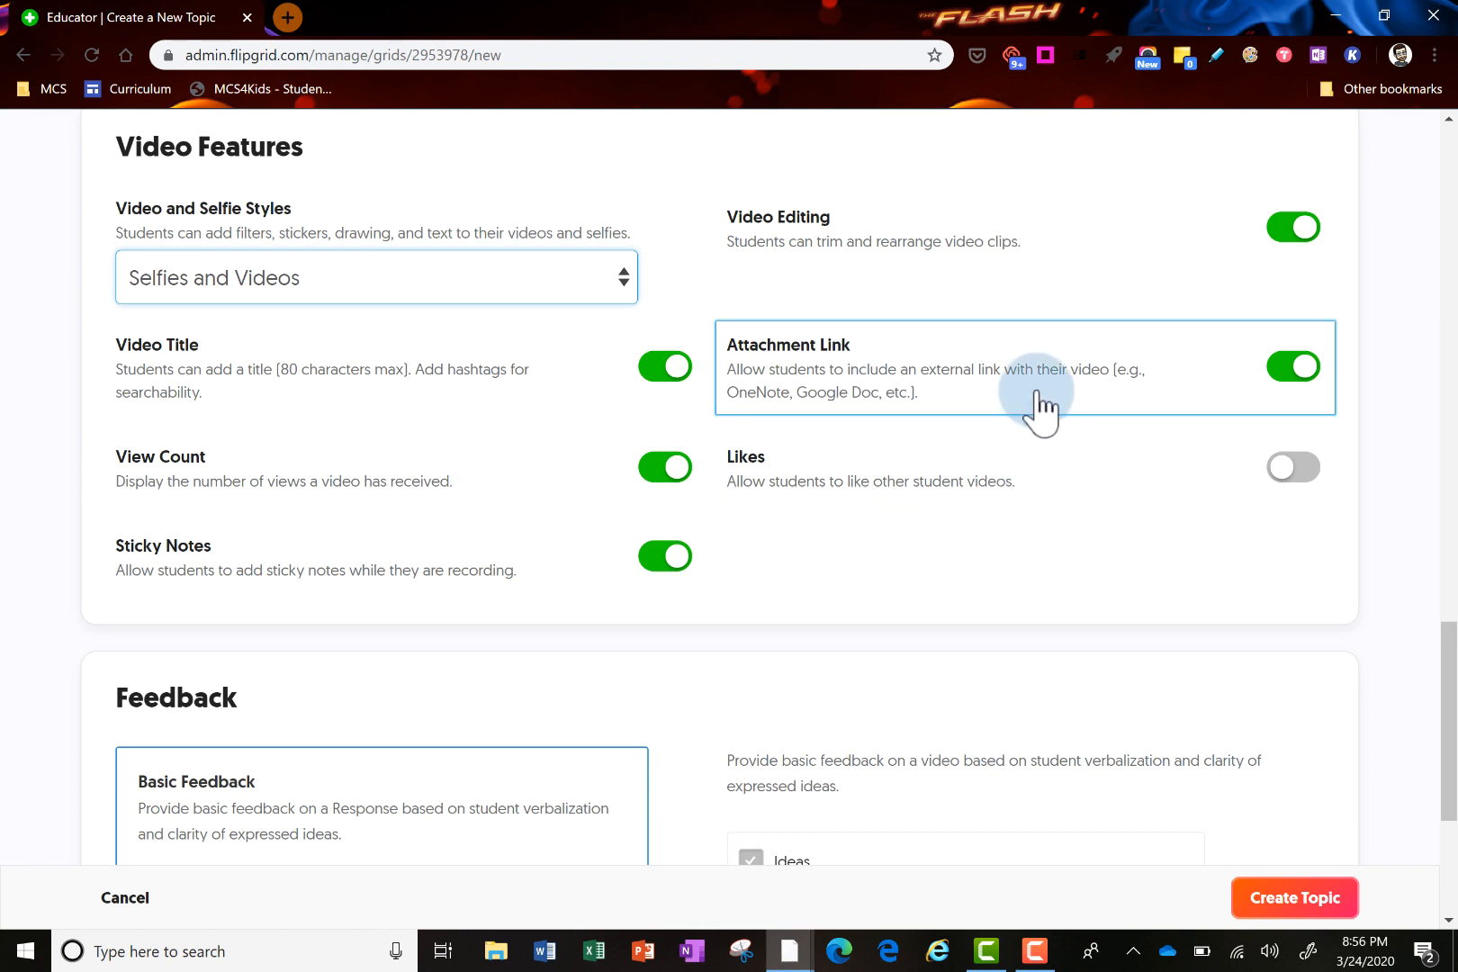
scroll(1035, 401, down, 3)
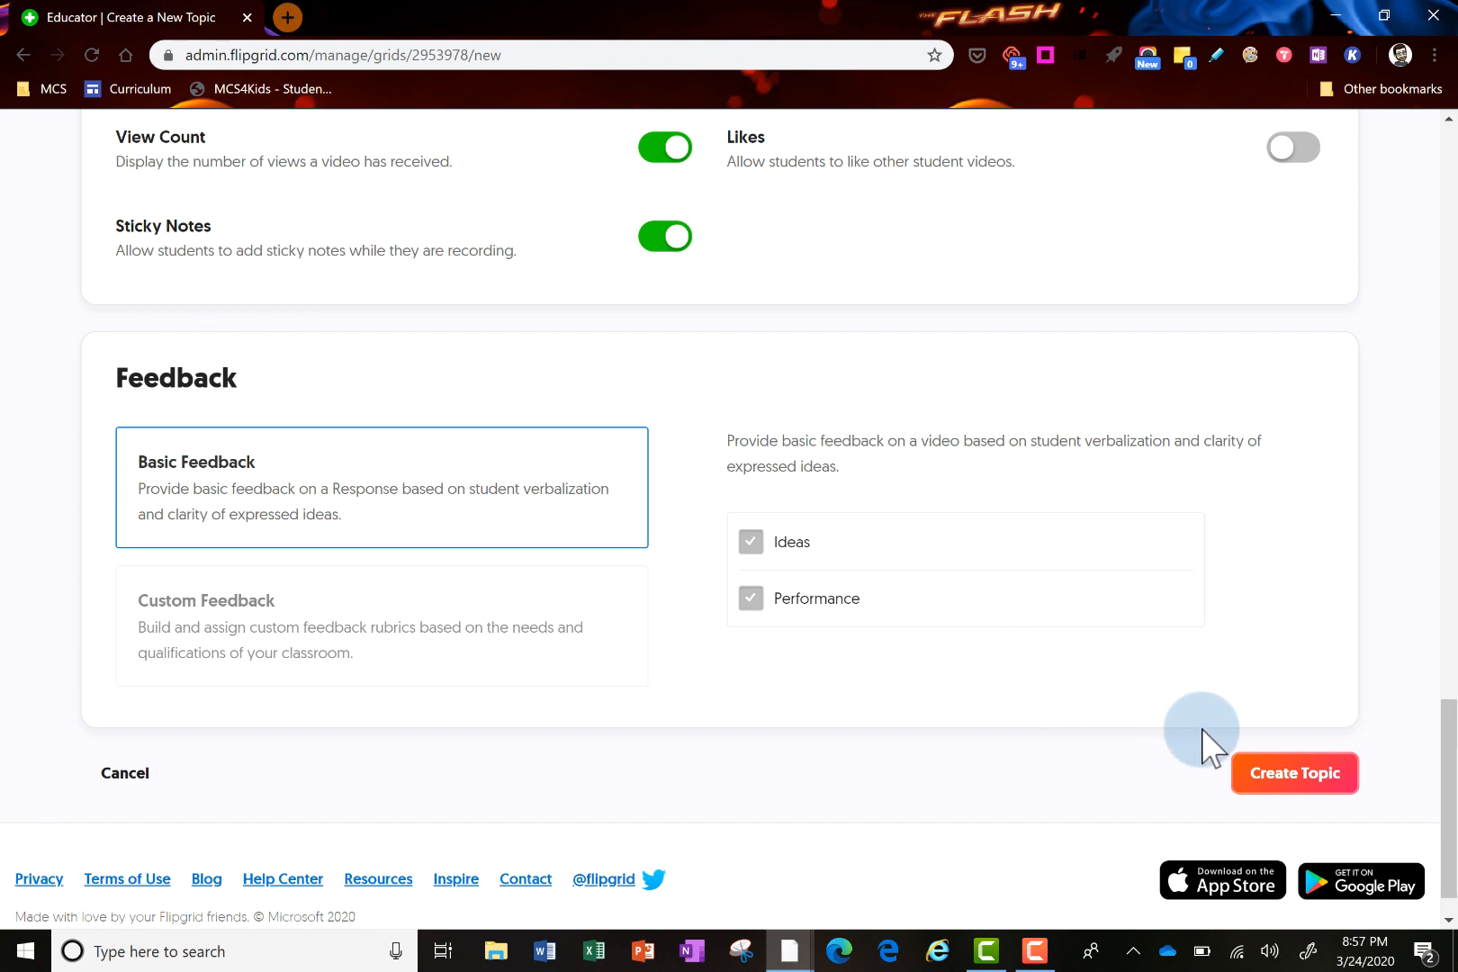
Create the 'How would you use Flipgrid' topic and confirm the topic-ready message to view its details
click(1288, 780)
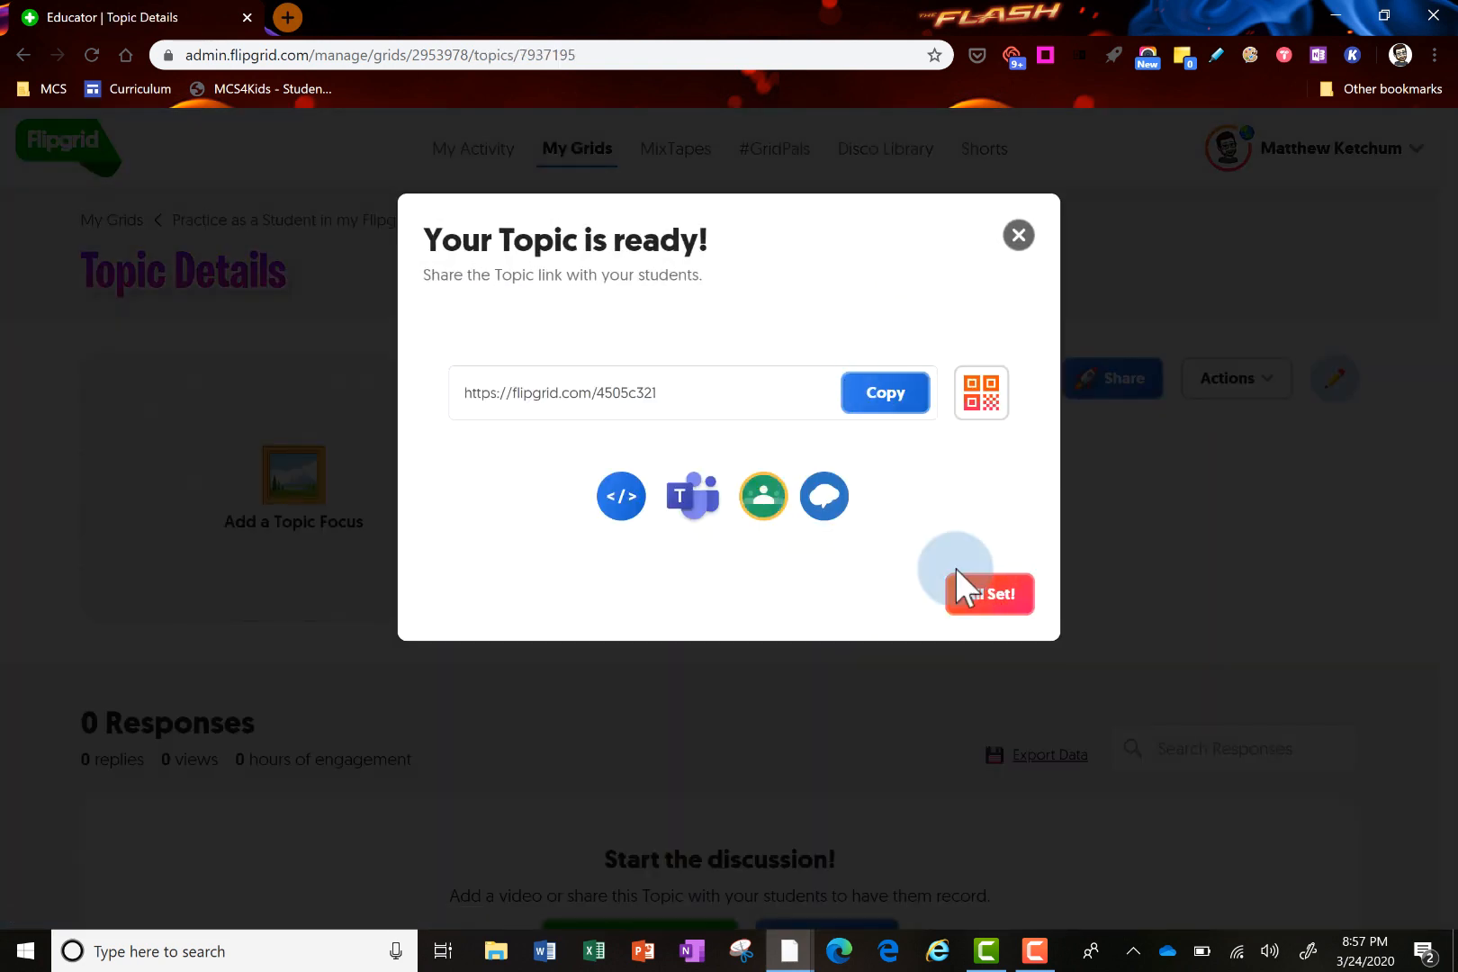
click(972, 596)
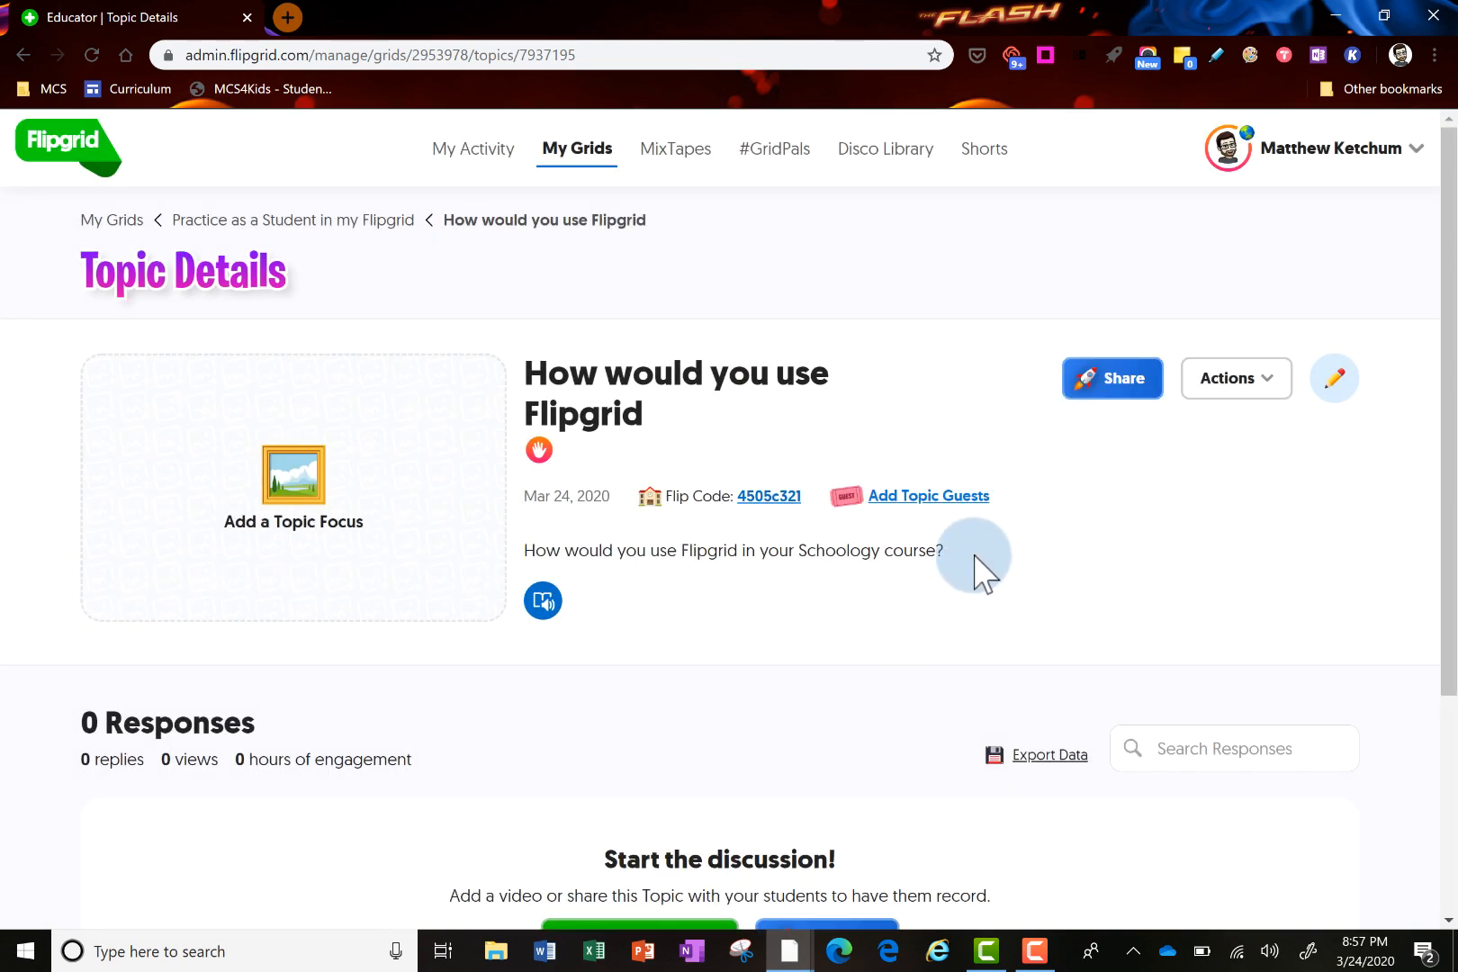